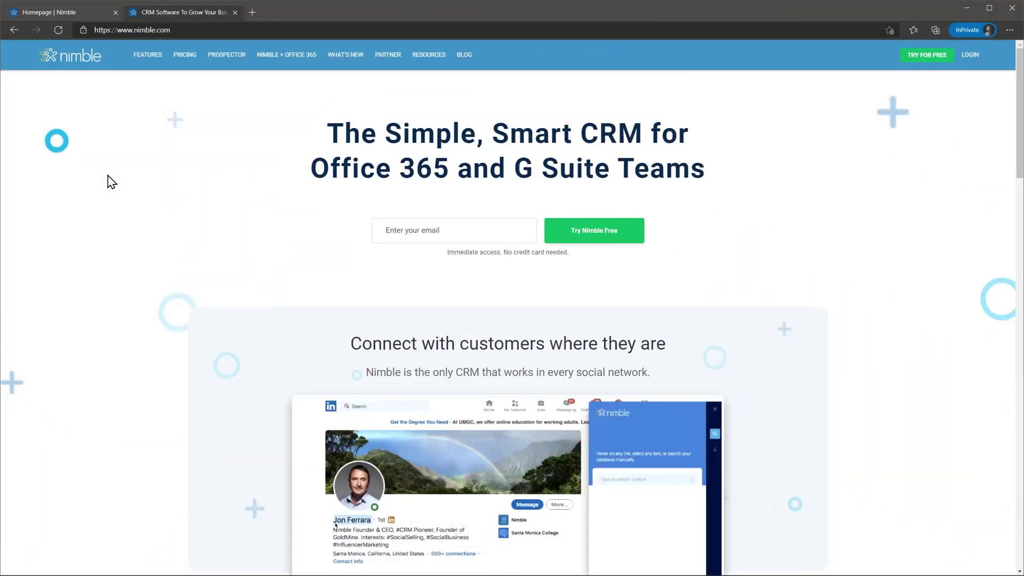
Scroll through the Today dashboard to review its widgets.
{"action": "scroll", "coordinate": [109, 181], "scroll_direction": "down", "scroll_amount": 6}
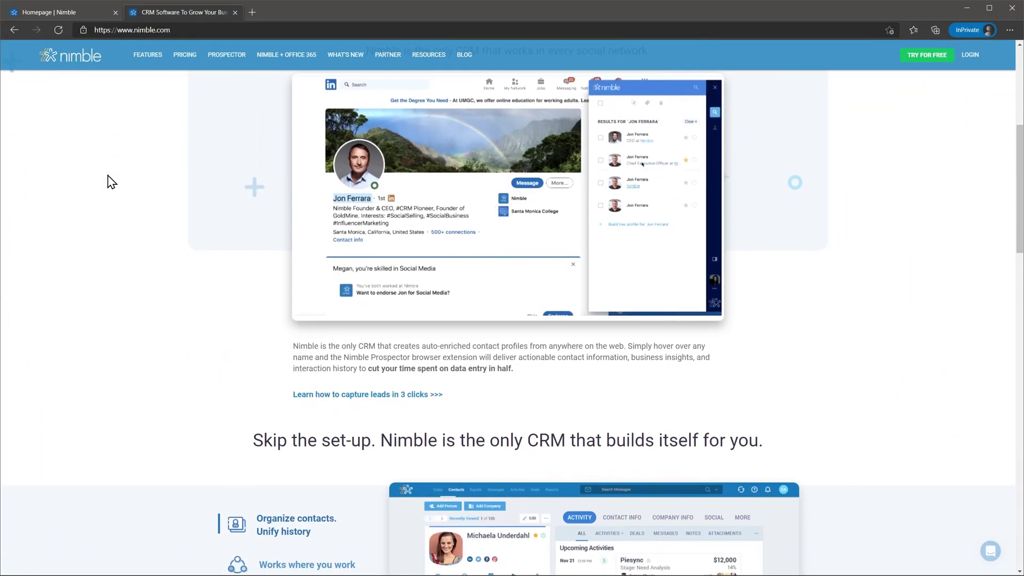
{"action": "scroll", "coordinate": [109, 181], "scroll_direction": "down", "scroll_amount": 6}
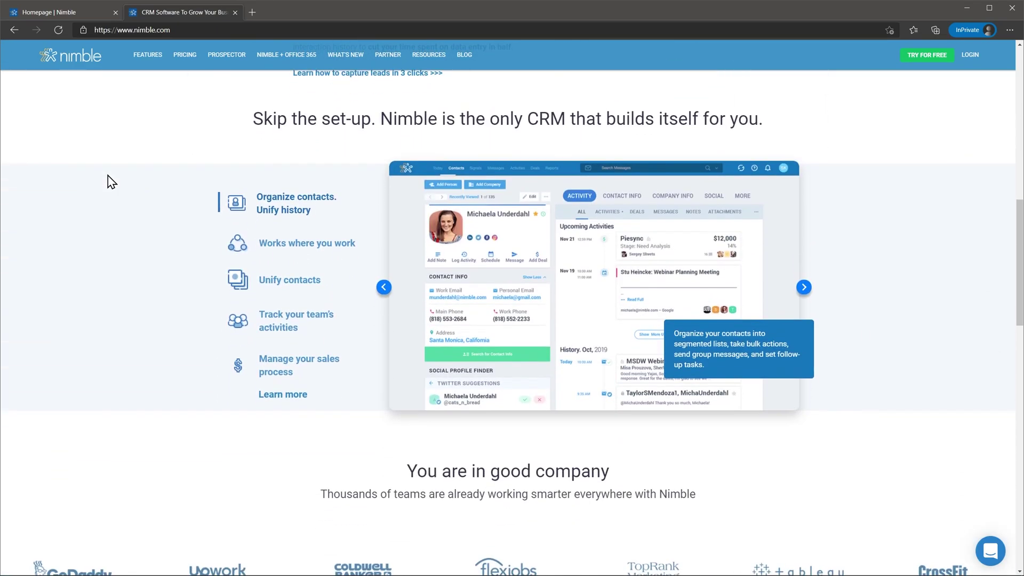
{"action": "scroll", "coordinate": [110, 181], "scroll_direction": "down", "scroll_amount": 6}
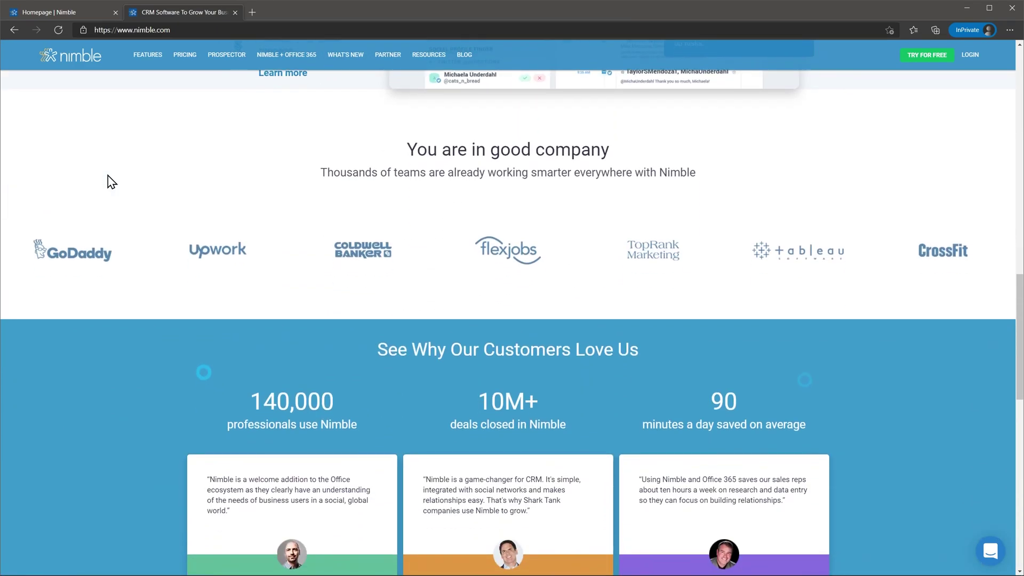
{"action": "scroll", "coordinate": [109, 181], "scroll_direction": "down", "scroll_amount": 7}
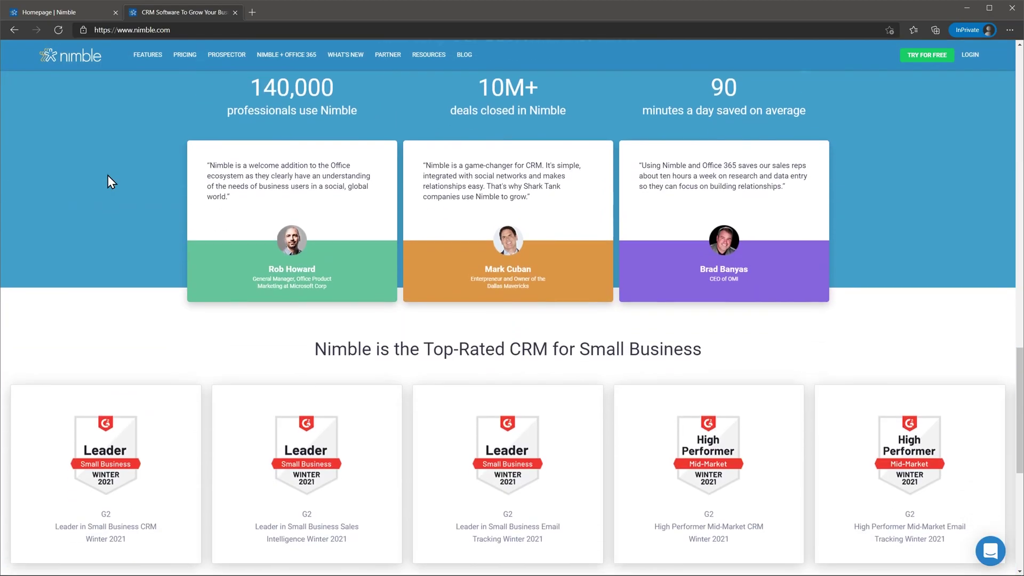
{"action": "scroll", "coordinate": [109, 182], "scroll_direction": "up", "scroll_amount": 10}
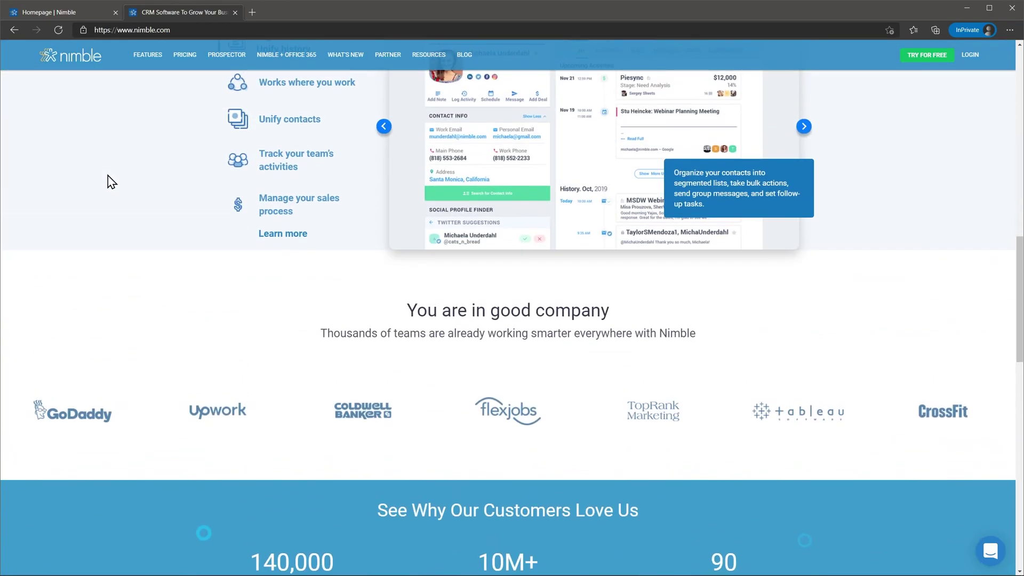
{"action": "scroll", "coordinate": [109, 181], "scroll_direction": "up", "scroll_amount": 15}
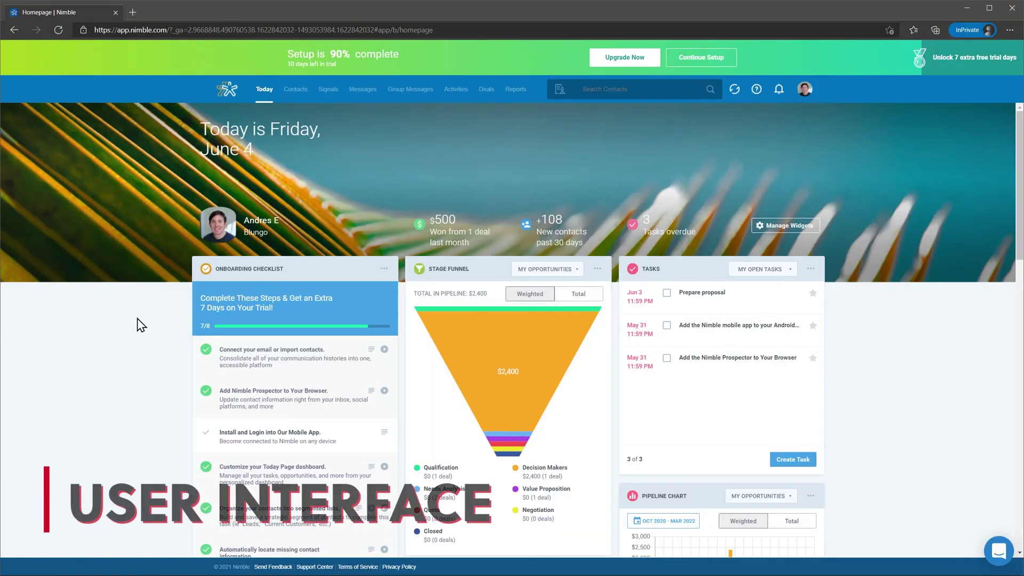
{"action": "scroll", "coordinate": [140, 326], "scroll_direction": "down", "scroll_amount": 5}
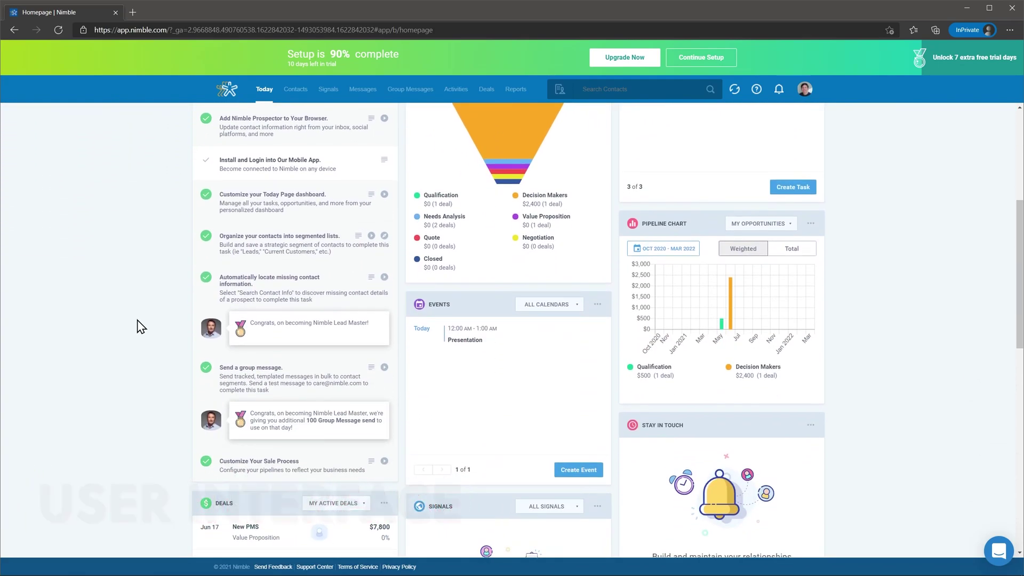
{"action": "scroll", "coordinate": [140, 326], "scroll_direction": "up", "scroll_amount": 5}
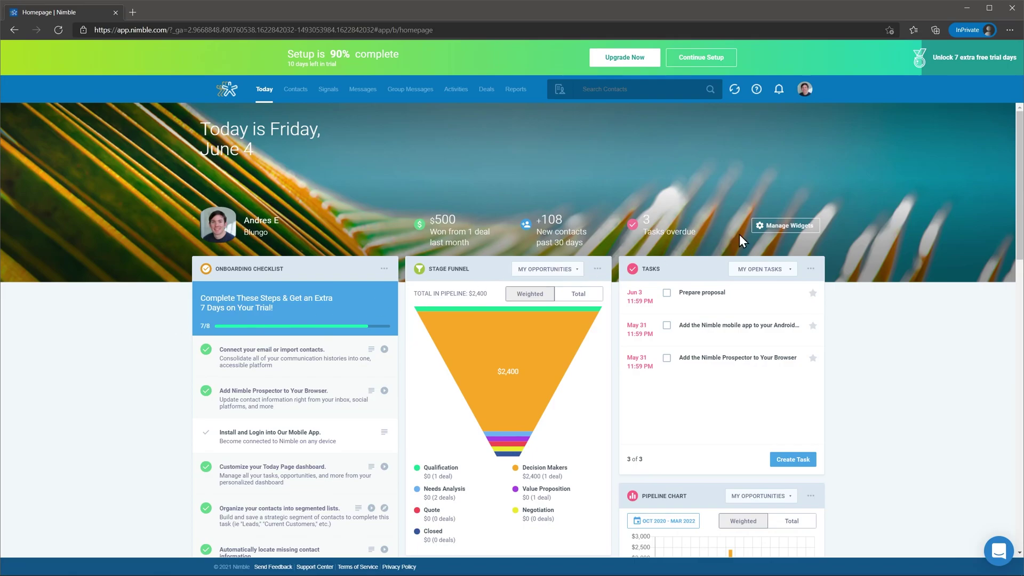
Preview Manage Widgets, contact search and notifications, then open the account options menu.
{"action": "left_click", "coordinate": [778, 225]}
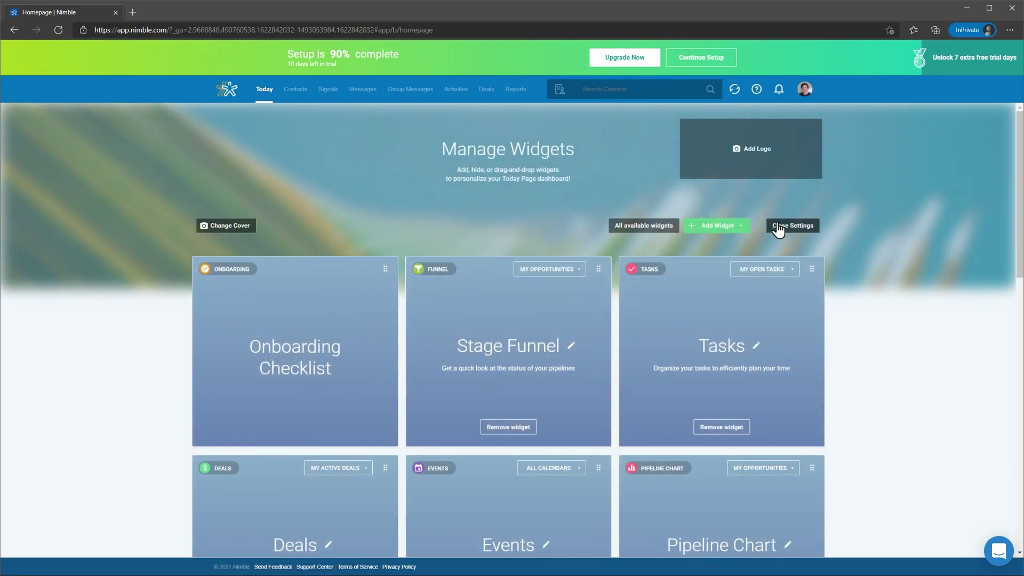
{"action": "left_click", "coordinate": [780, 227]}
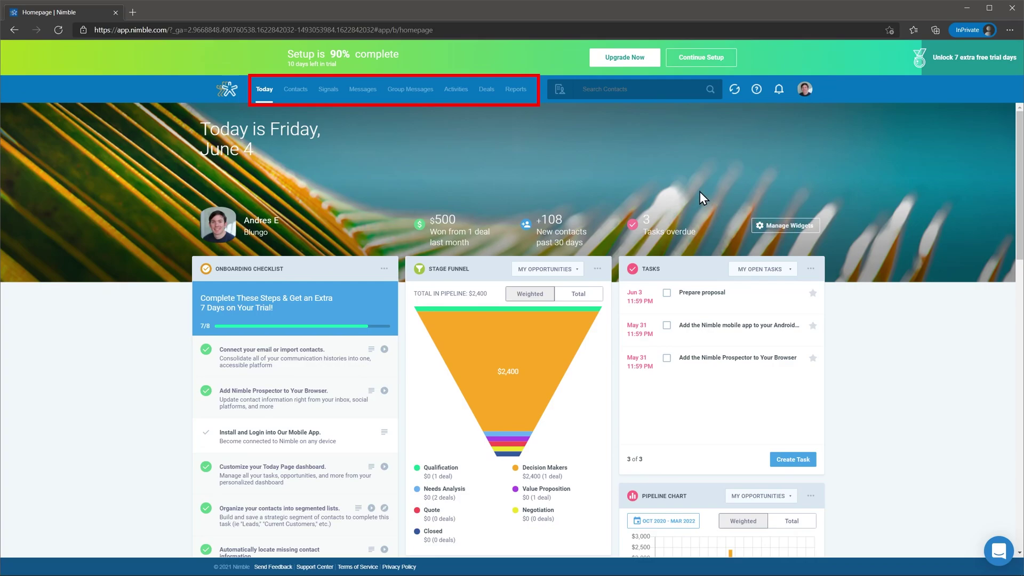
{"action": "left_click", "coordinate": [663, 89]}
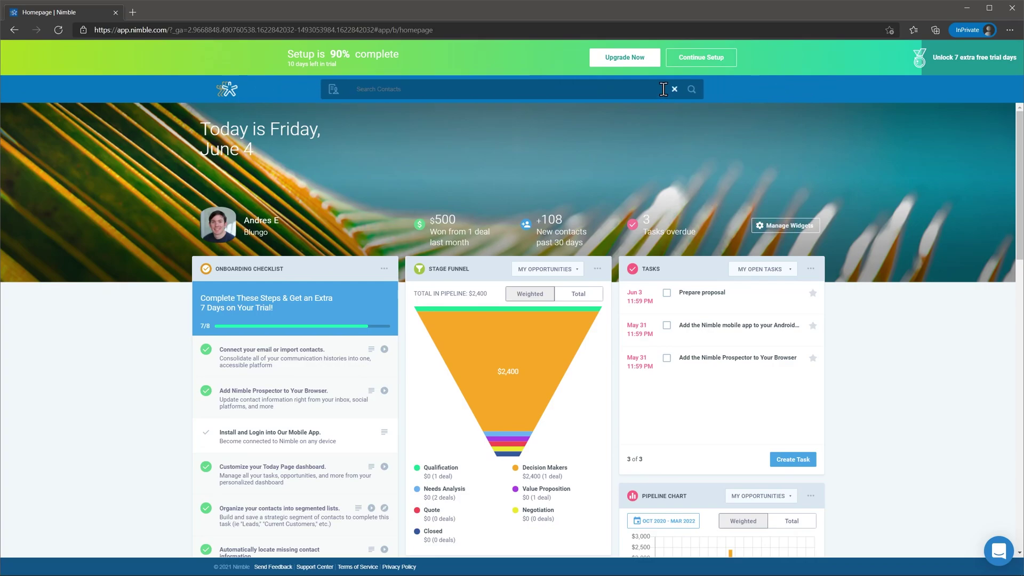
{"action": "left_click", "coordinate": [675, 89]}
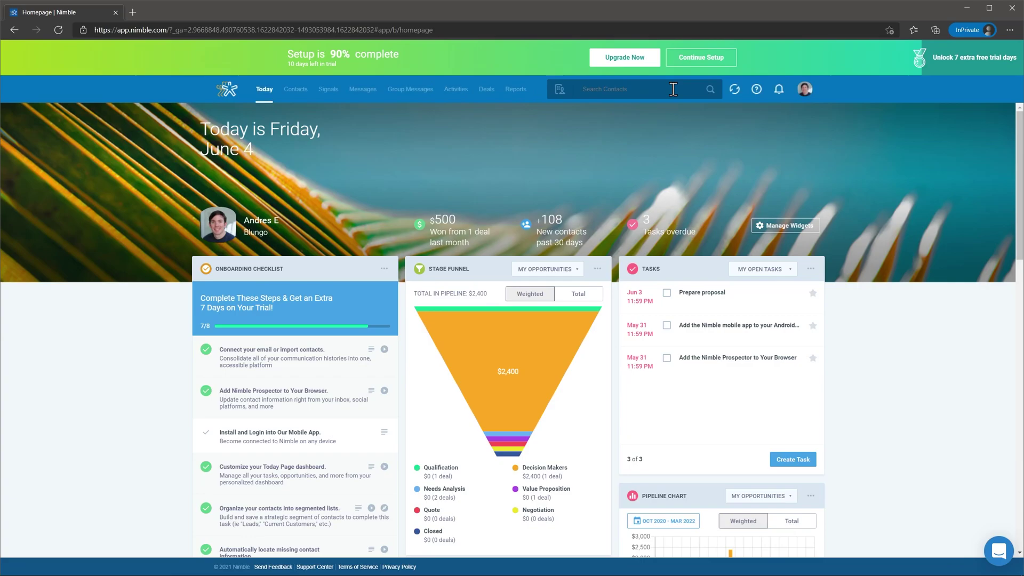
{"action": "left_click", "coordinate": [778, 91]}
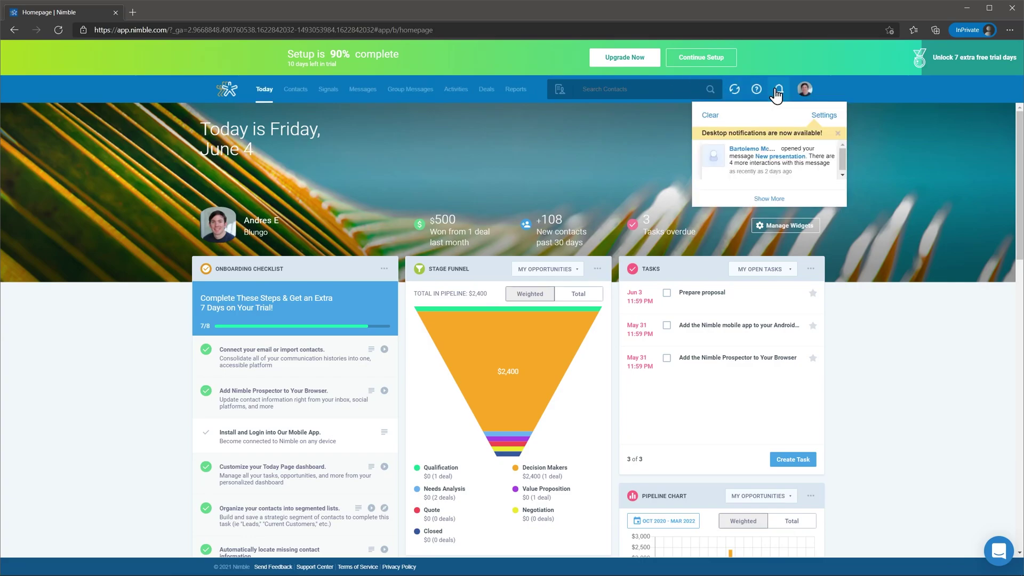
{"action": "left_click", "coordinate": [804, 89]}
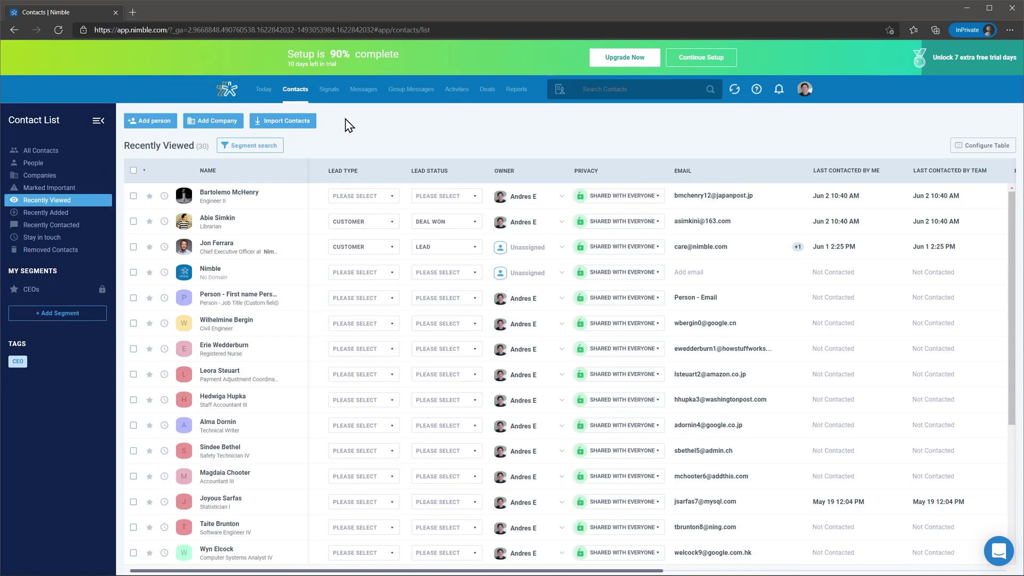
Preview the Add person form, close it without saving, and open a contact's record.
{"action": "left_click", "coordinate": [165, 124]}
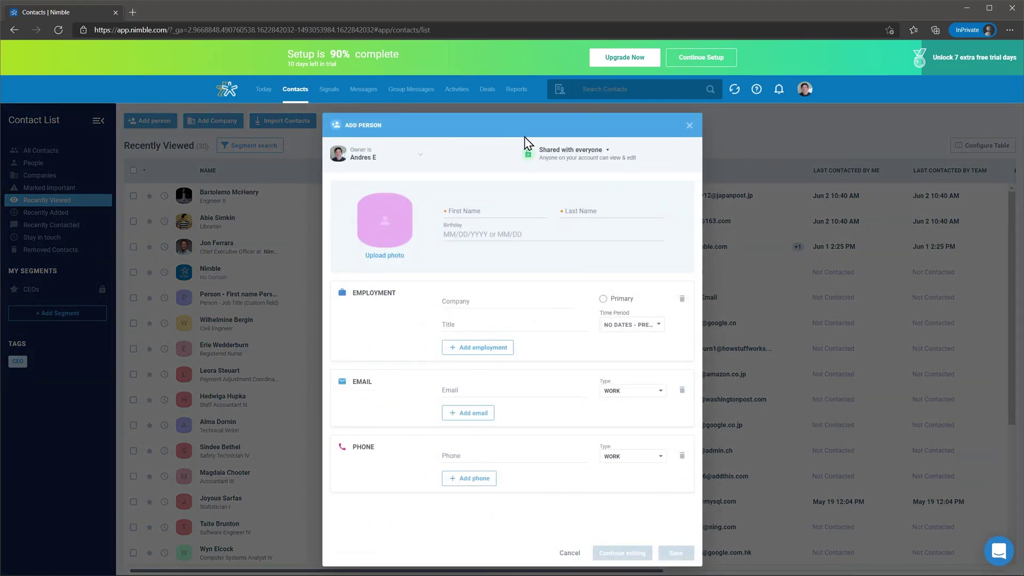
{"action": "left_click", "coordinate": [689, 126]}
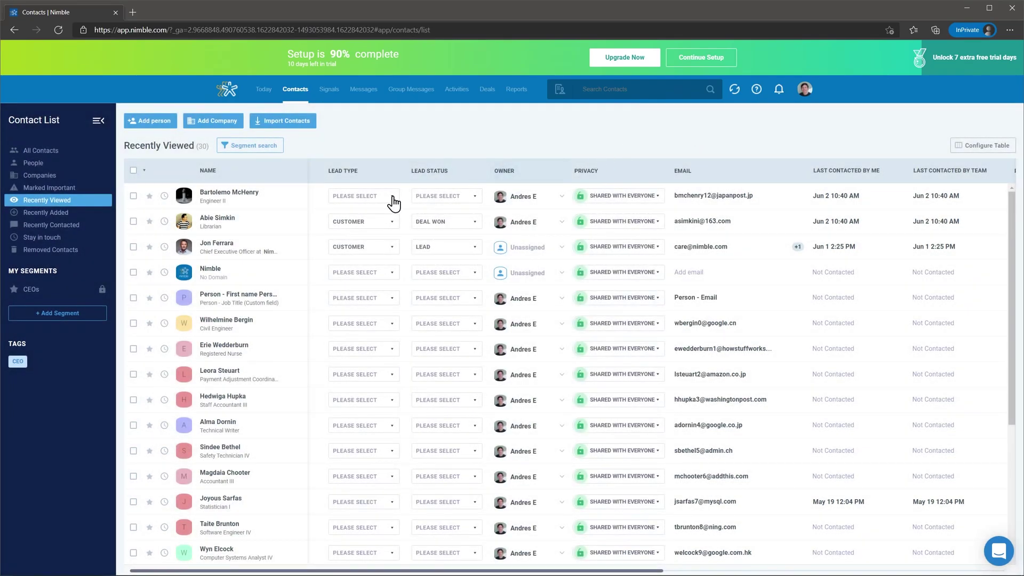
{"action": "left_click", "coordinate": [231, 221]}
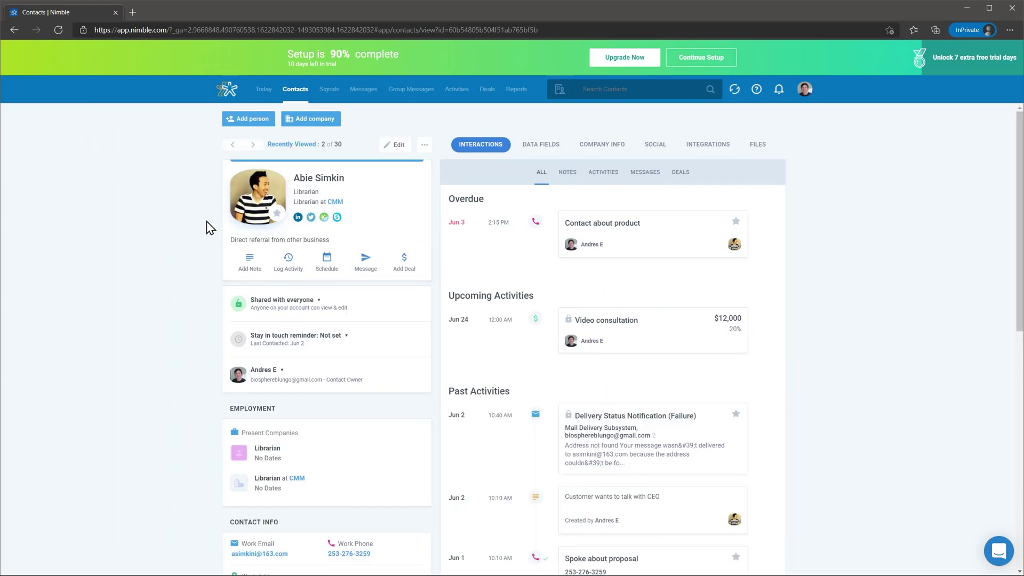
Browse the contact's Data Fields, Company Info and Social tabs, then go to Deals.
{"action": "left_click", "coordinate": [542, 149]}
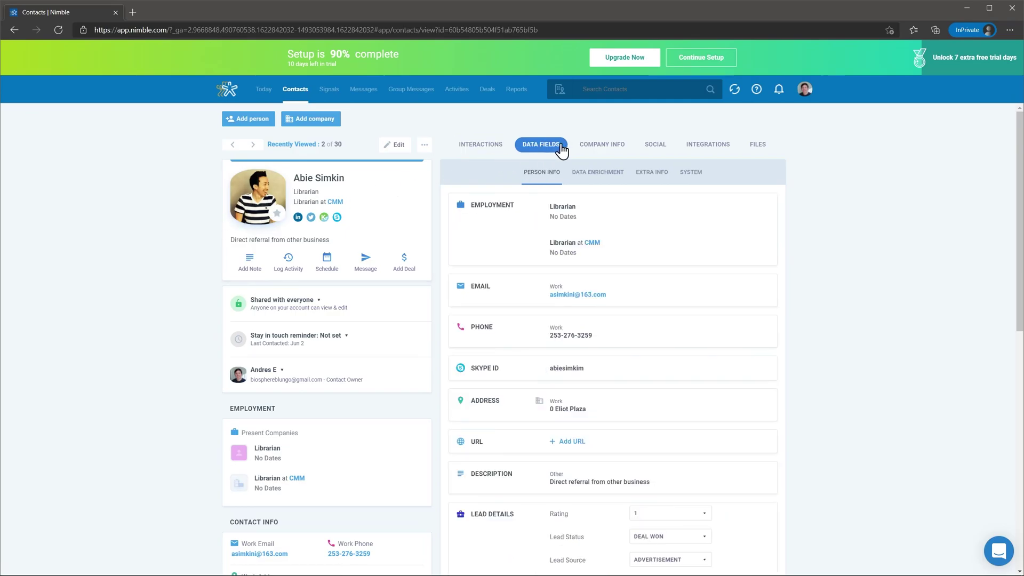
{"action": "left_click", "coordinate": [591, 148]}
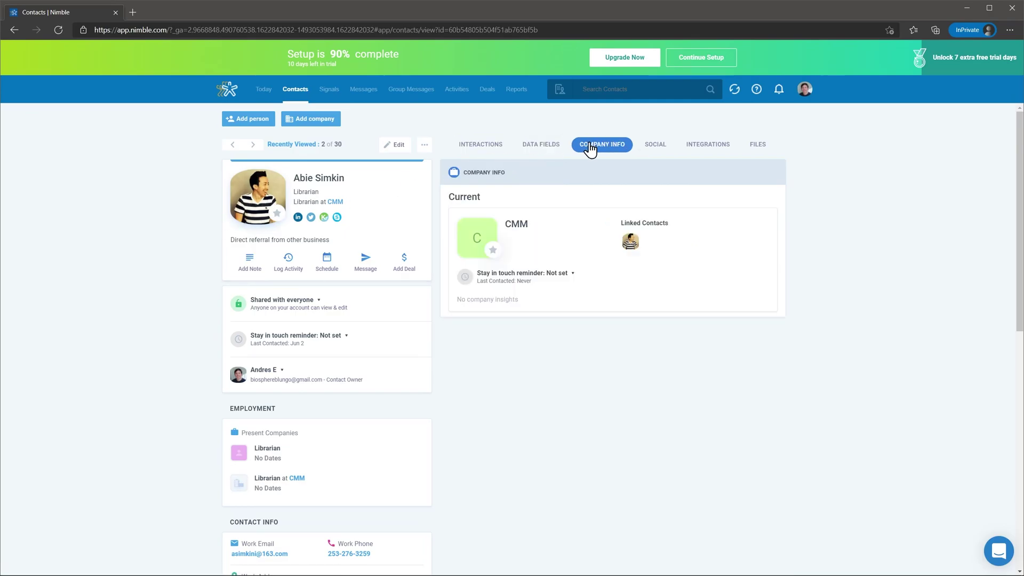
{"action": "left_click", "coordinate": [649, 149]}
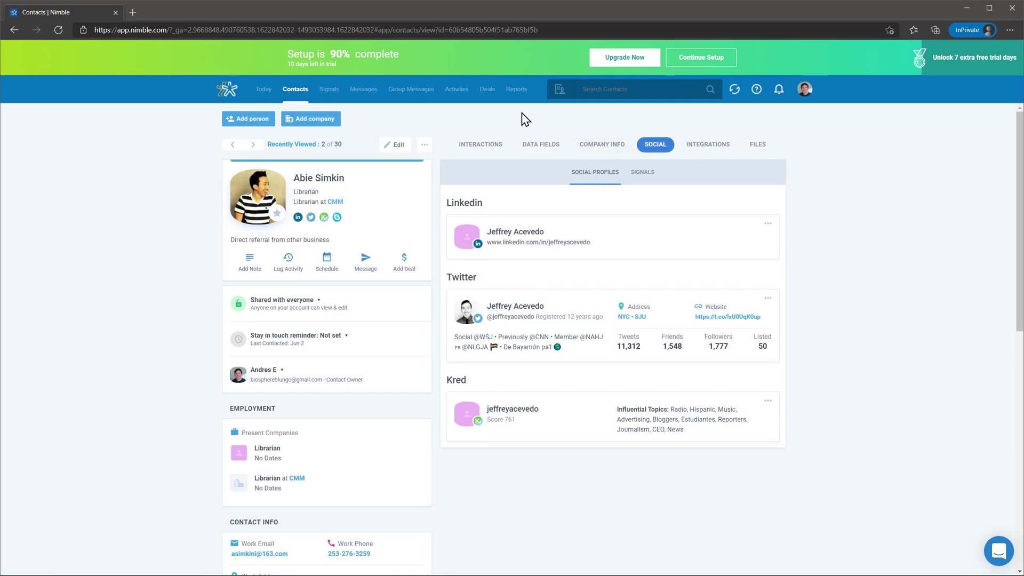
{"action": "left_click", "coordinate": [493, 94]}
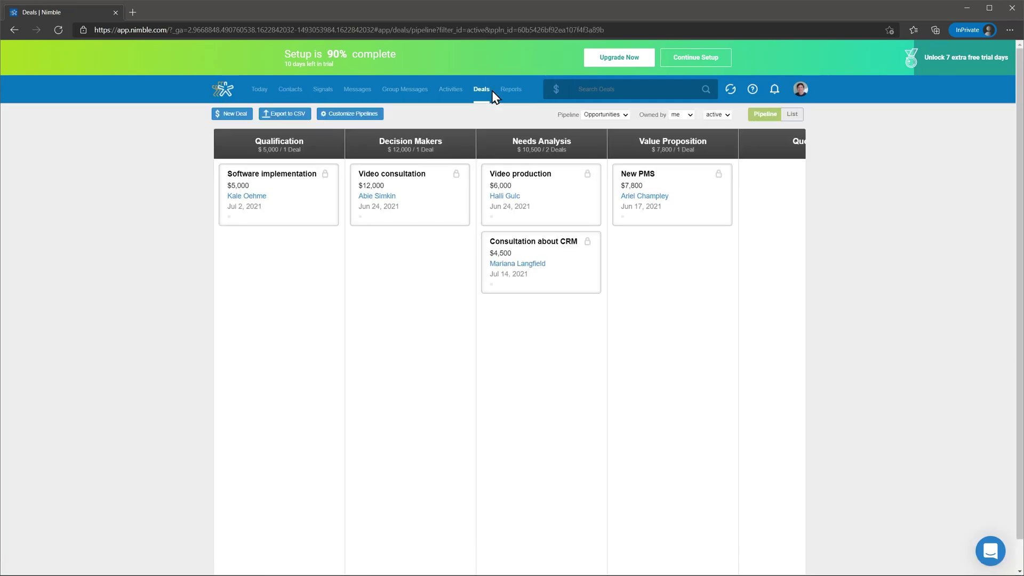
Open the Video consultation deal from the Decision Makers column.
{"action": "left_click", "coordinate": [412, 177]}
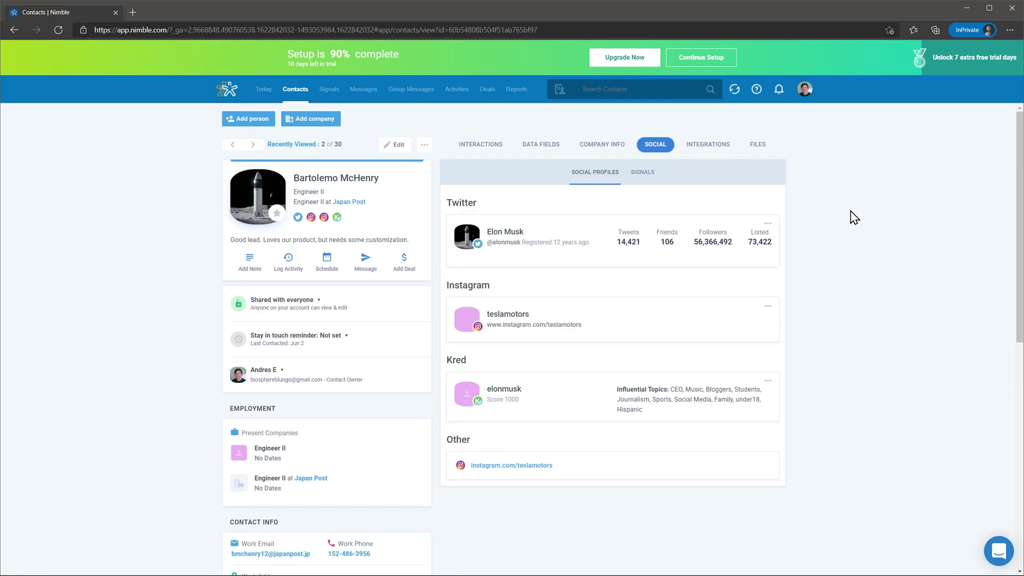
Browse the Quick Connect services in Networks & Imports, then open Group Messages.
{"action": "left_click", "coordinate": [805, 94]}
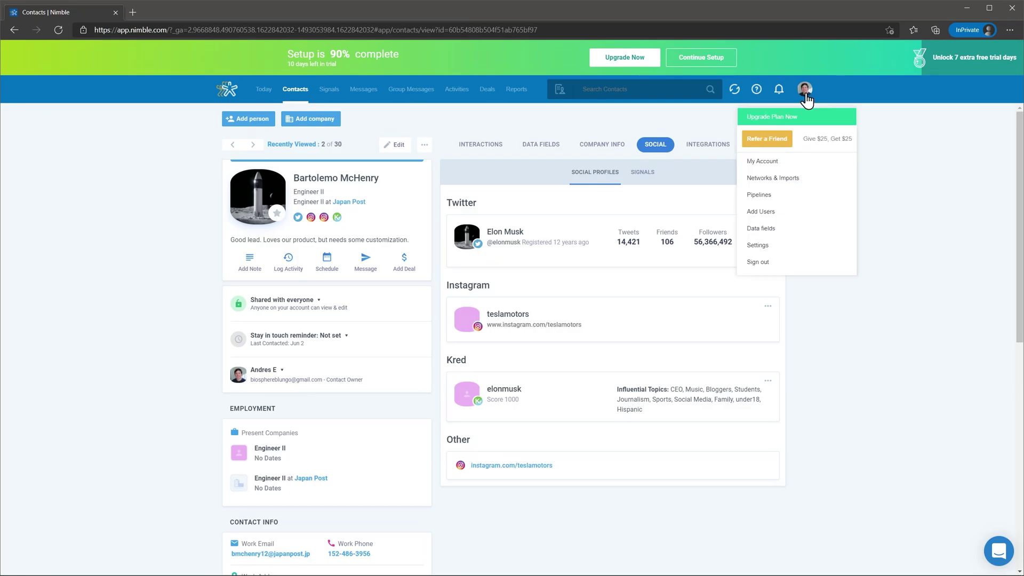
{"action": "left_click", "coordinate": [779, 178]}
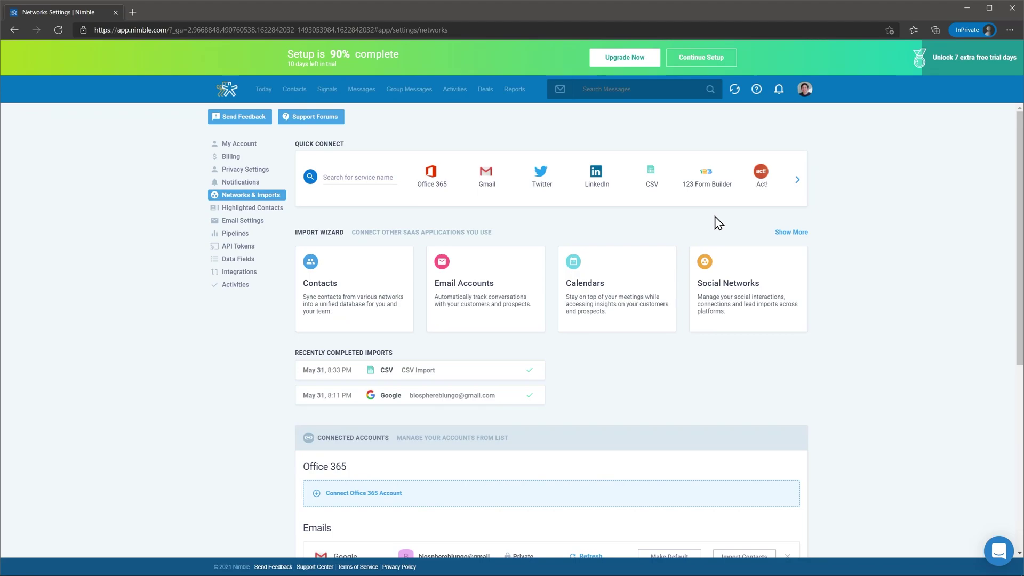
{"action": "left_click", "coordinate": [798, 183]}
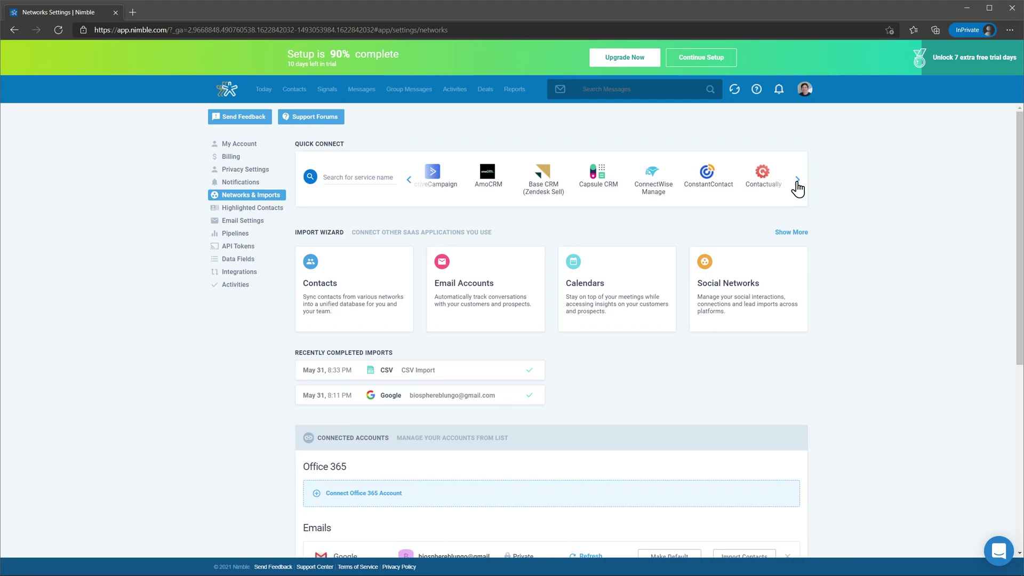
{"action": "left_click", "coordinate": [798, 182]}
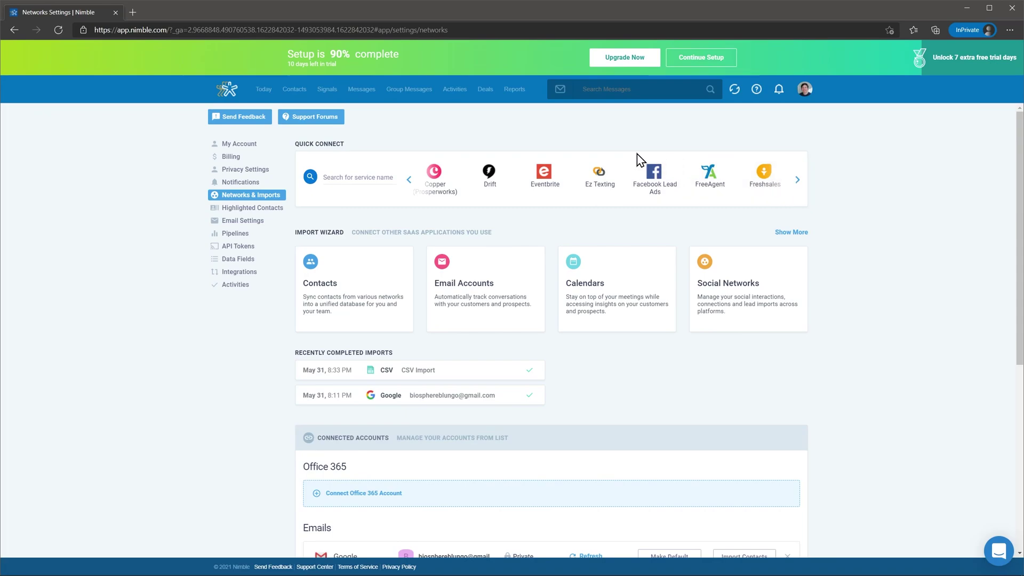
{"action": "left_click", "coordinate": [422, 95]}
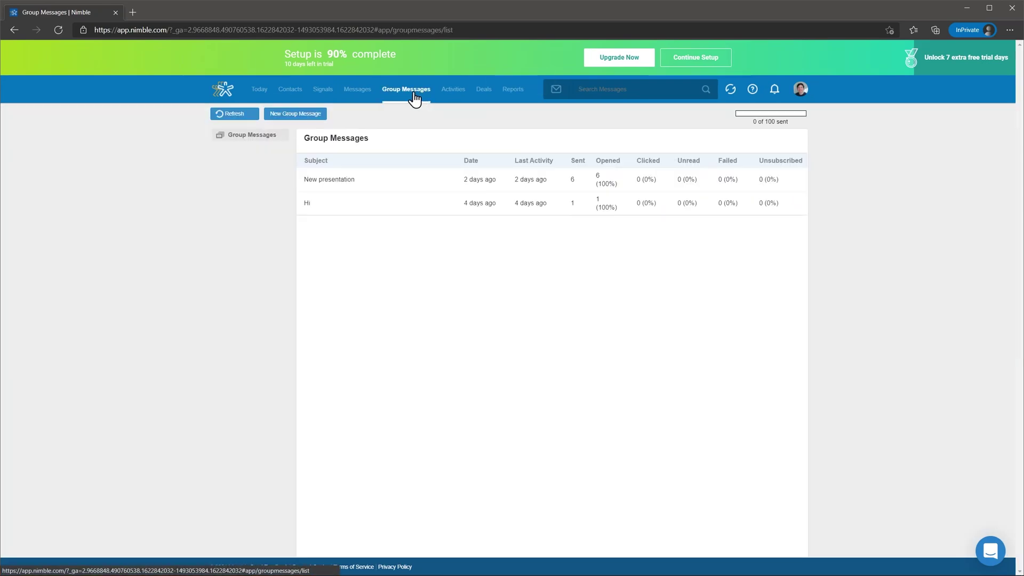
Open the New Group Message form to view its fields.
{"action": "left_click", "coordinate": [323, 114]}
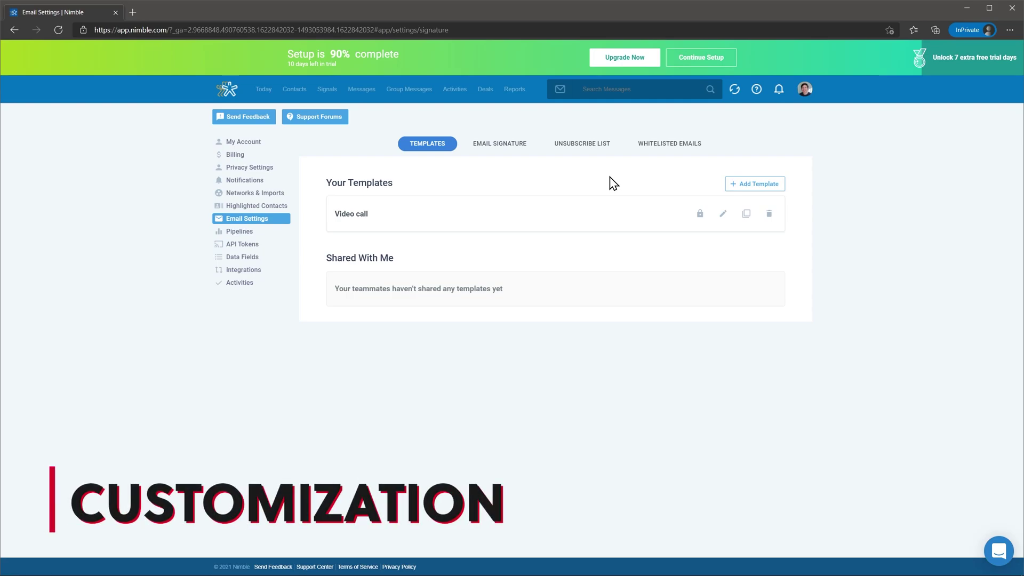
Preview the Video call template, then inspect the Opportunities pipeline's stages in Pipelines settings.
{"action": "left_click", "coordinate": [582, 216]}
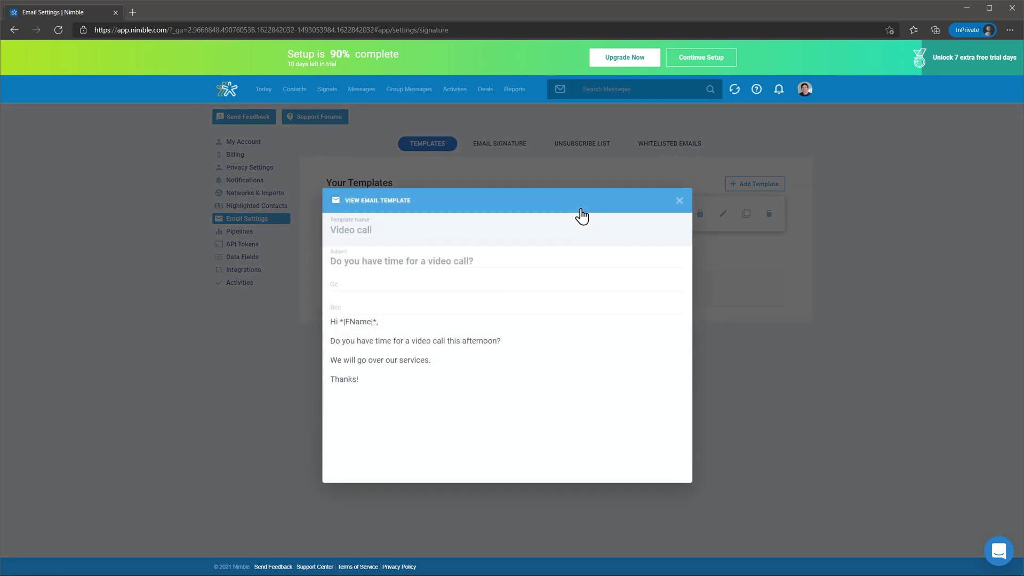
{"action": "left_click", "coordinate": [678, 201]}
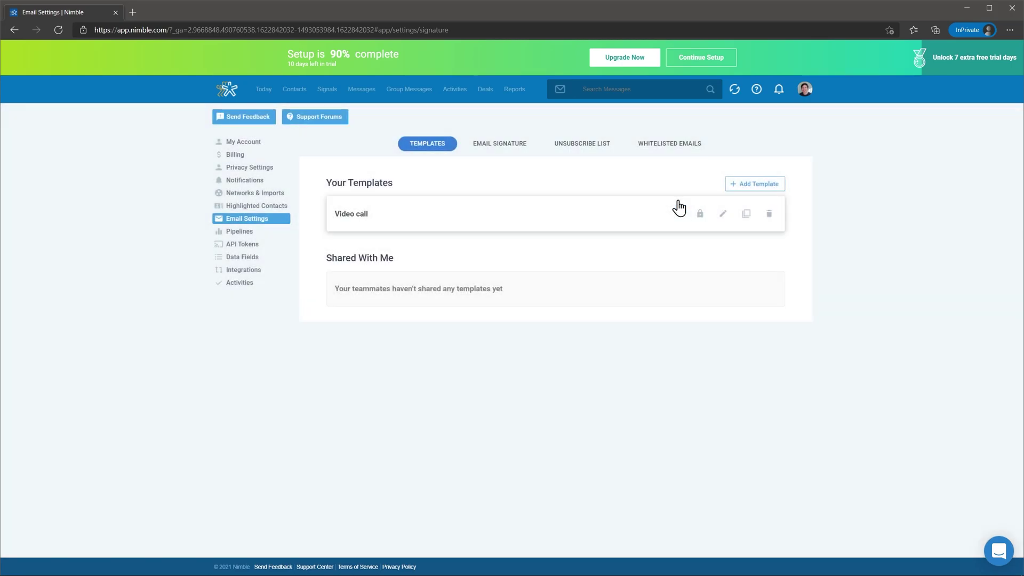
{"action": "left_click", "coordinate": [253, 234]}
{"action": "left_click", "coordinate": [328, 216]}
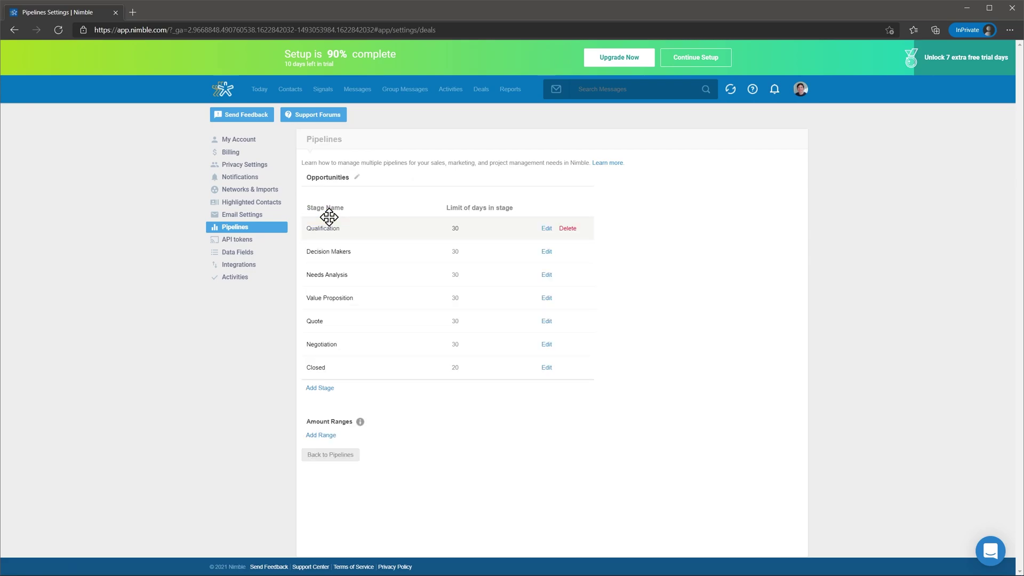
{"action": "left_click", "coordinate": [264, 227]}
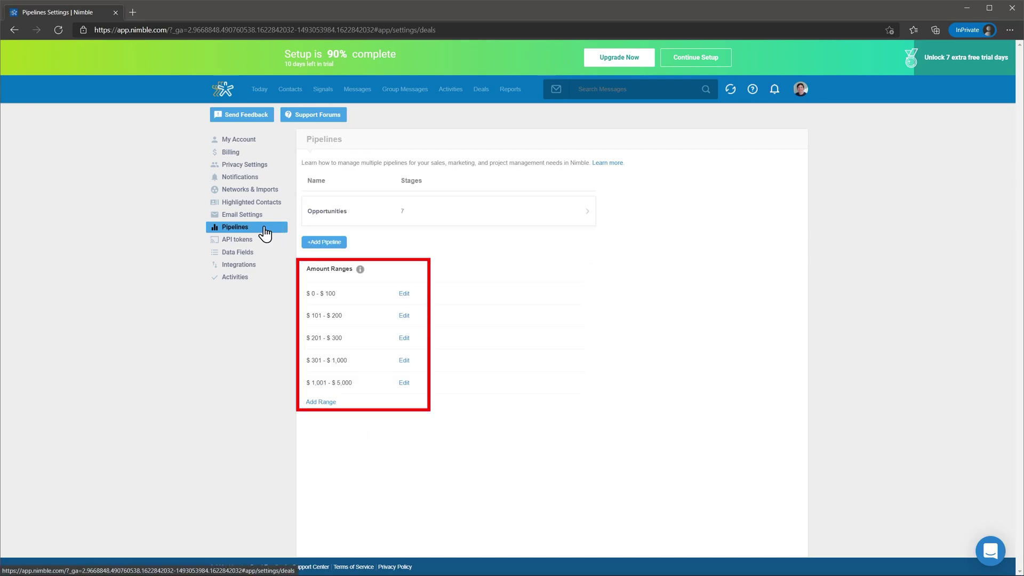
Review the custom Data Fields including Extra info, then open the Activities settings.
{"action": "left_click", "coordinate": [237, 252]}
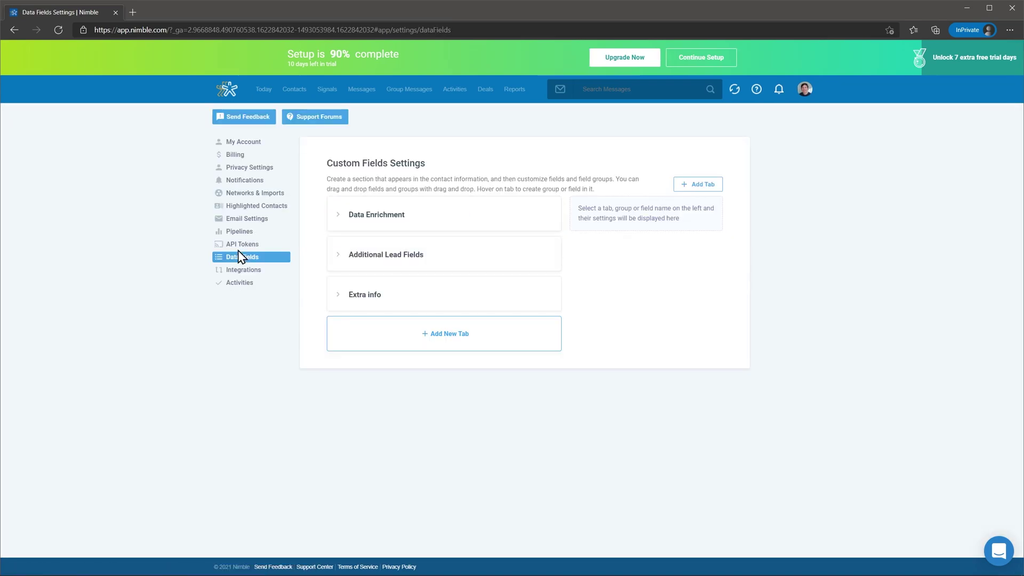
{"action": "left_click", "coordinate": [338, 295]}
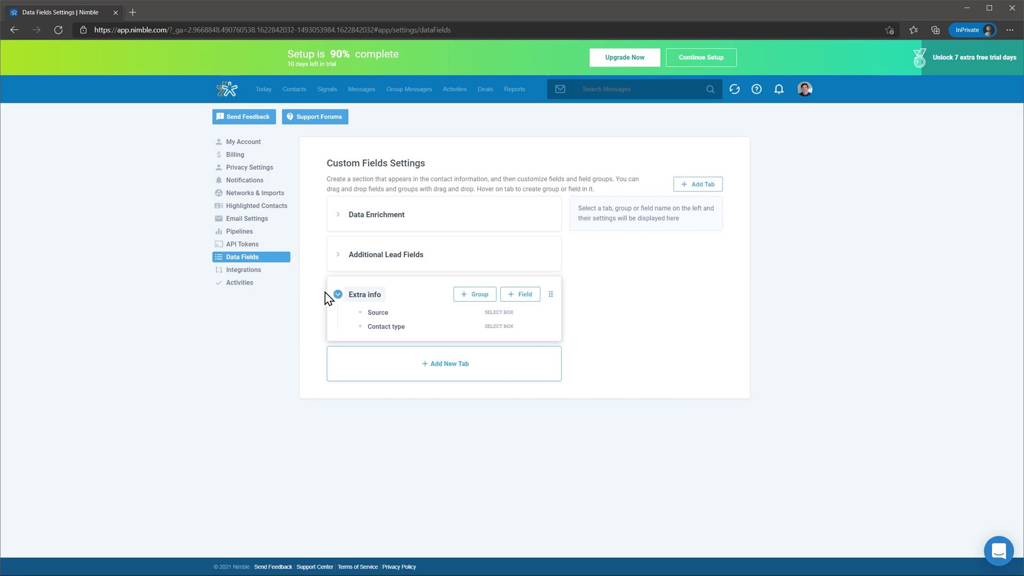
{"action": "left_click", "coordinate": [252, 286]}
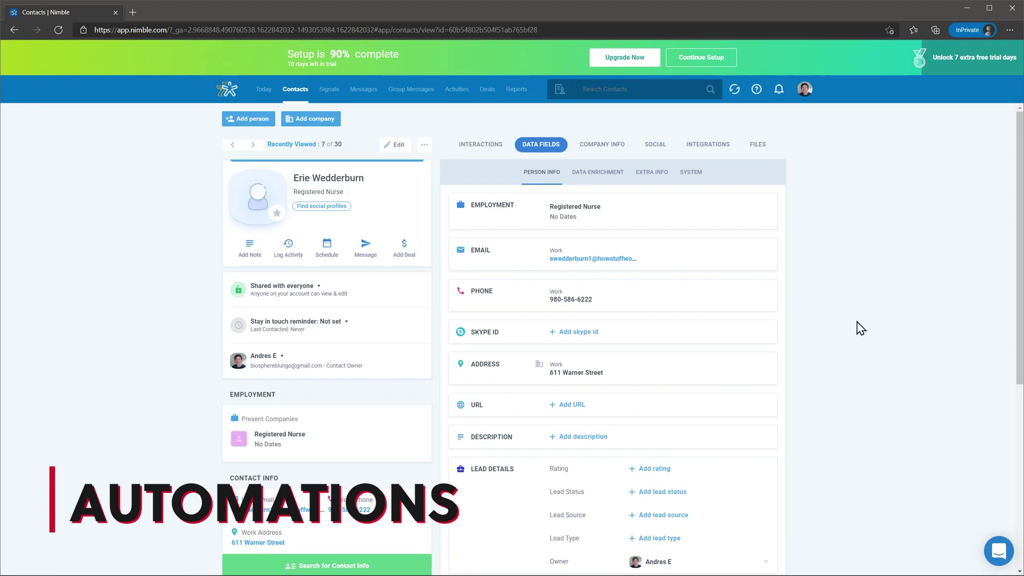
Add and save the contact's Twitter handle under Social, then reload the page.
{"action": "scroll", "coordinate": [861, 328], "scroll_direction": "down", "scroll_amount": 5}
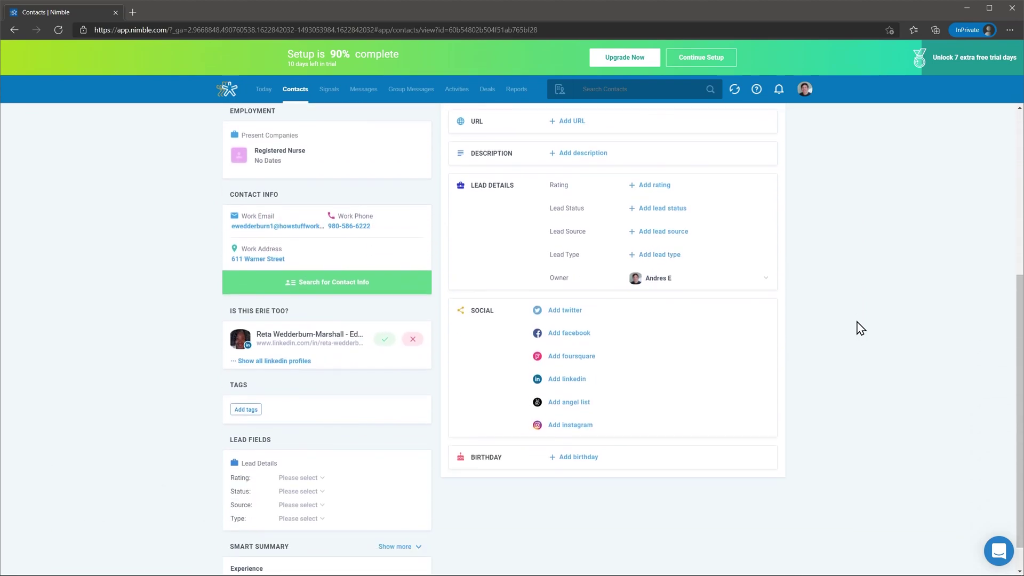
{"action": "left_click", "coordinate": [576, 311]}
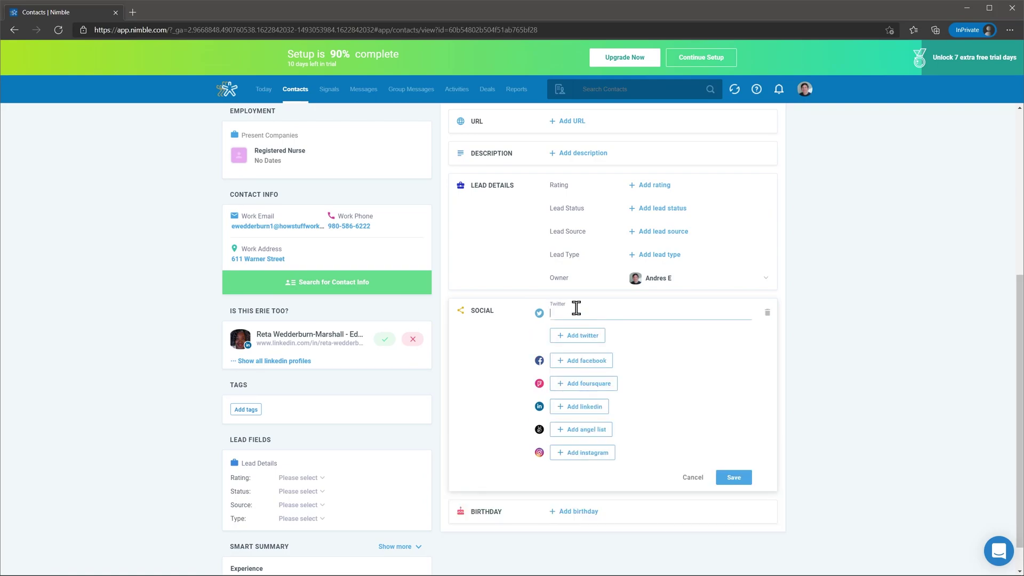
{"action": "type", "text": "sundarpichai"}
{"action": "left_click", "coordinate": [740, 478]}
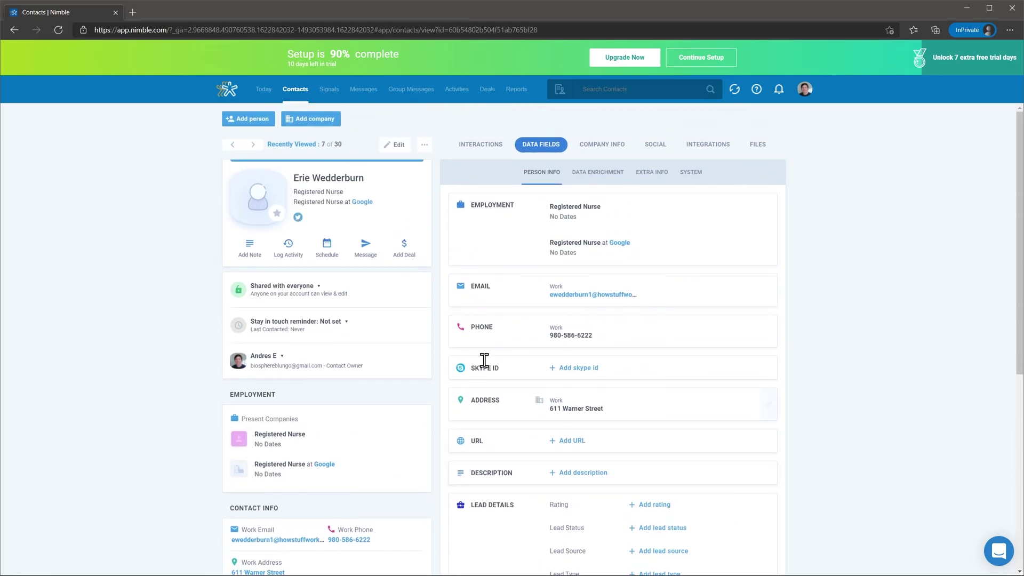
{"action": "left_click", "coordinate": [62, 32]}
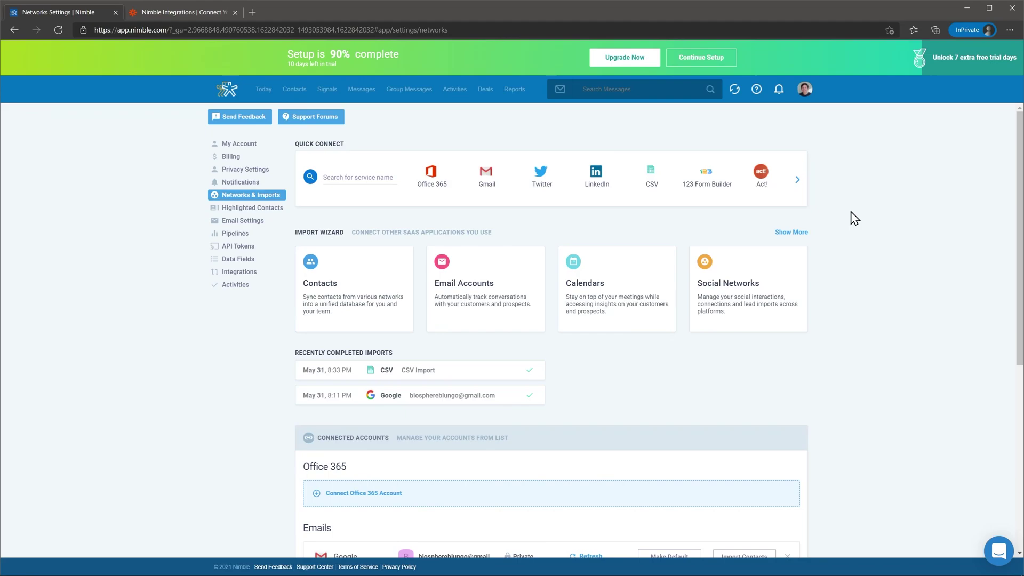
Page through the Quick Connect services, then open the Integrations settings.
{"action": "left_click", "coordinate": [797, 181]}
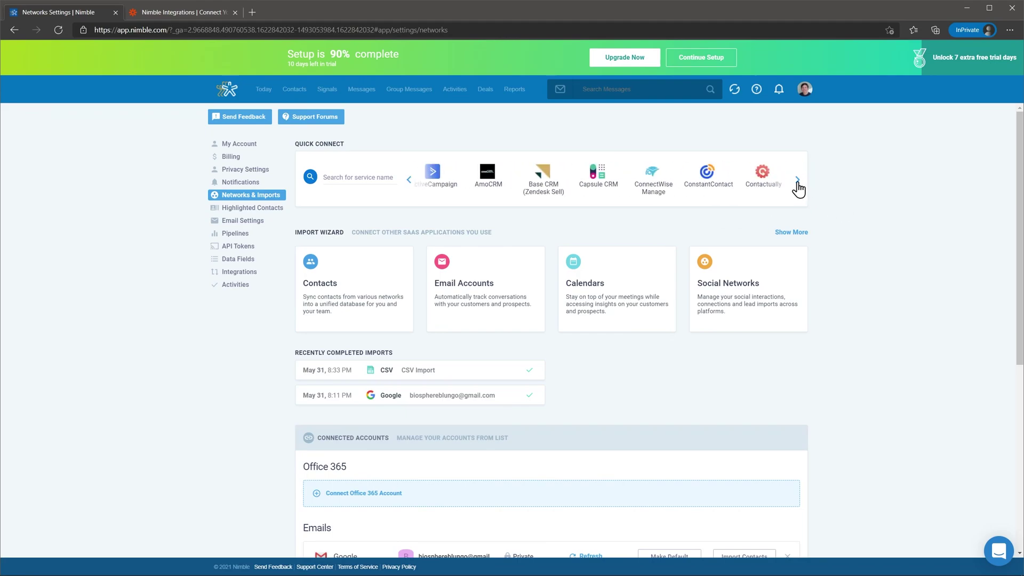
{"action": "left_click", "coordinate": [798, 181]}
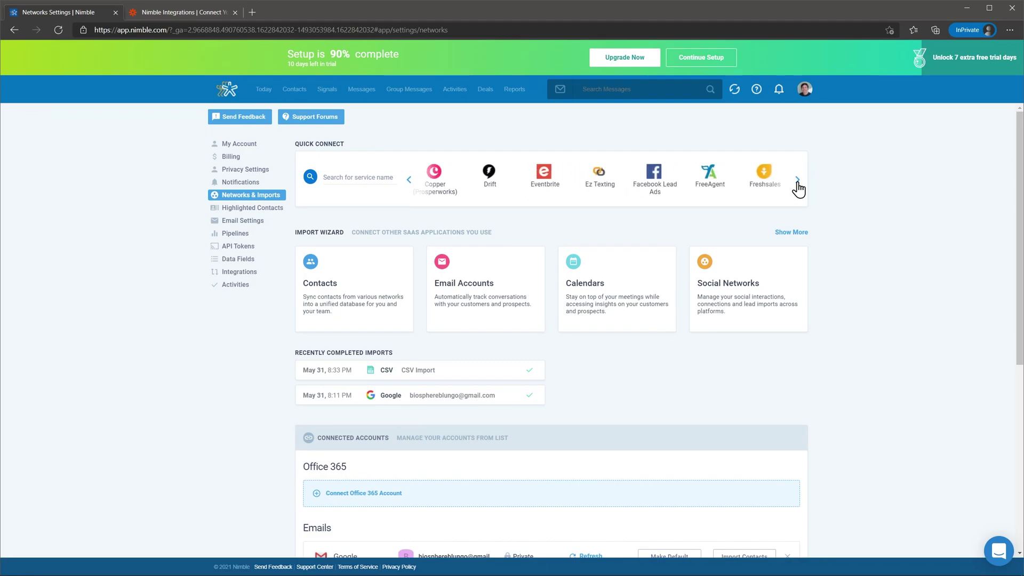
{"action": "left_click", "coordinate": [797, 181]}
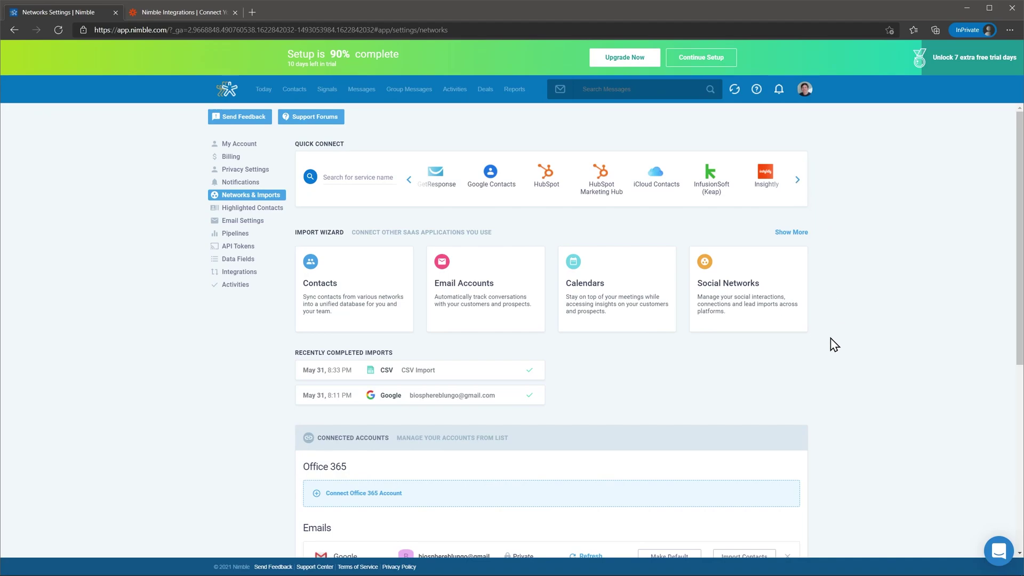
{"action": "scroll", "coordinate": [835, 344], "scroll_direction": "down", "scroll_amount": 4}
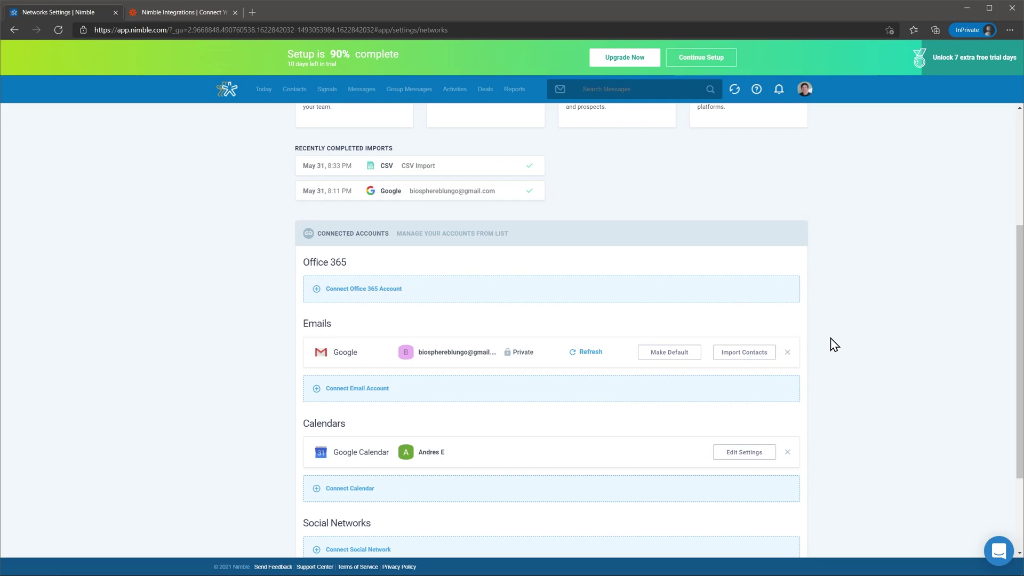
{"action": "scroll", "coordinate": [835, 345], "scroll_direction": "up", "scroll_amount": 4}
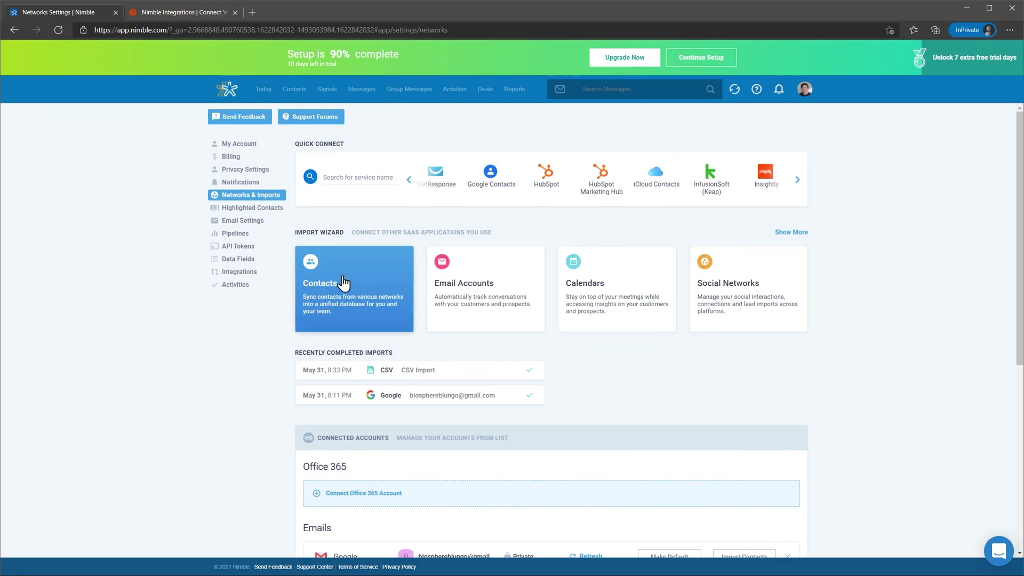
{"action": "left_click", "coordinate": [245, 273]}
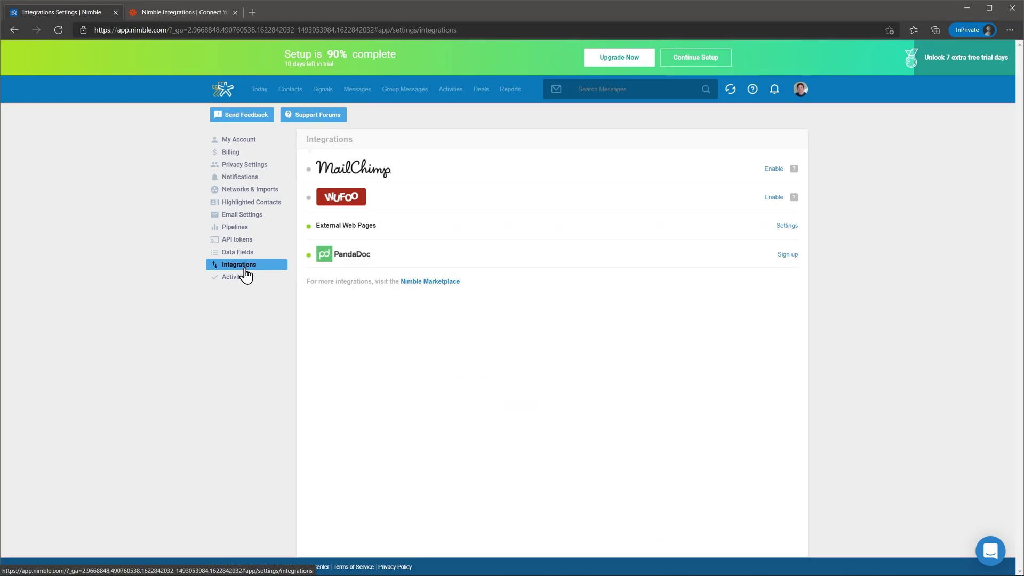
Browse the Nimble Marketplace of add-ons, then the Zapier Nimble integrations page.
{"action": "left_click", "coordinate": [423, 283]}
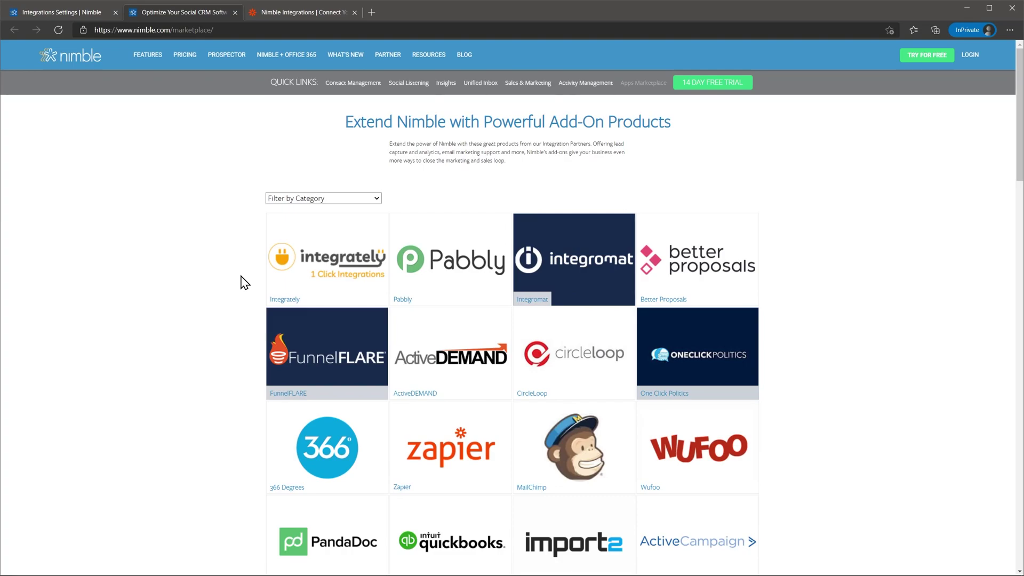
{"action": "left_click", "coordinate": [308, 14]}
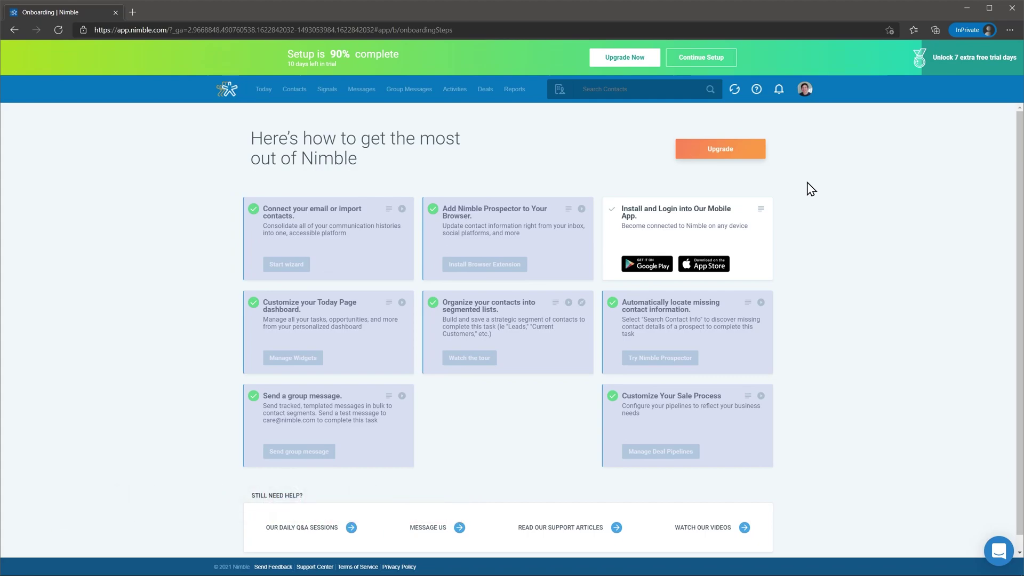
Check the help menu, then the Add Users licences page from the account menu.
{"action": "left_click", "coordinate": [756, 90]}
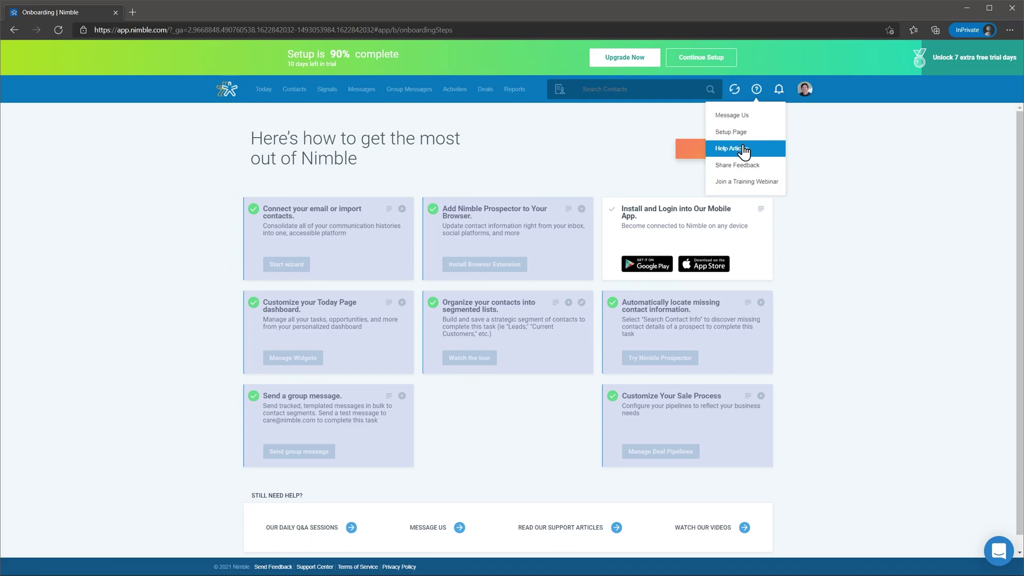
{"action": "left_click", "coordinate": [805, 90]}
{"action": "left_click", "coordinate": [763, 211]}
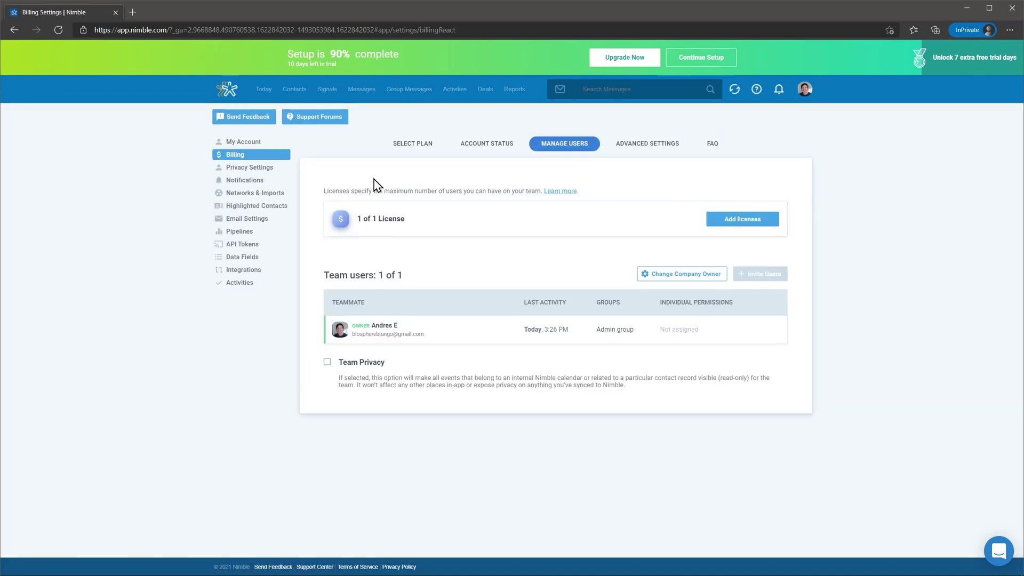
Review Privacy Settings, Networks & Imports, and the 7-stage Opportunities pipeline settings.
{"action": "left_click", "coordinate": [267, 170]}
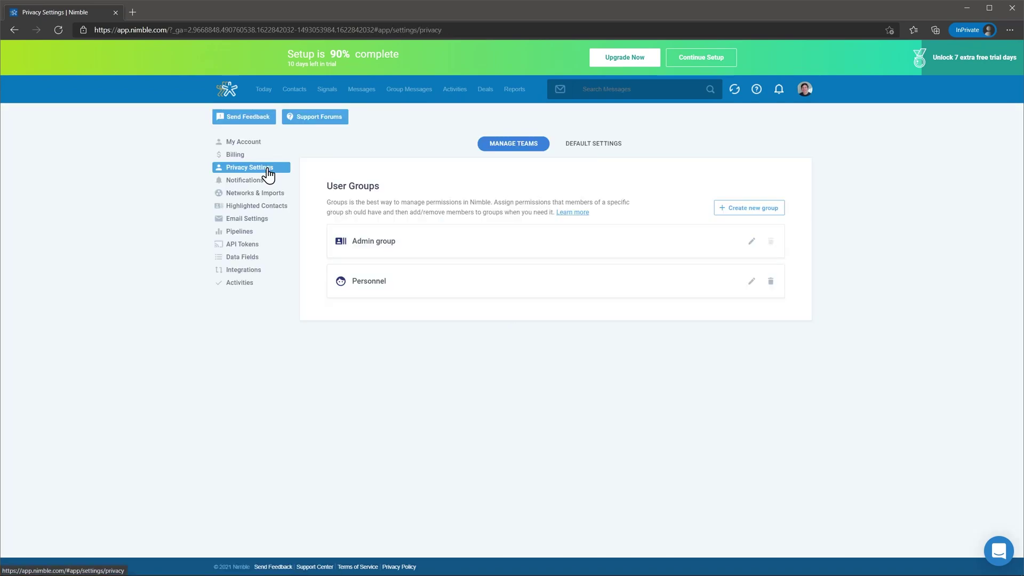
{"action": "left_click", "coordinate": [261, 195]}
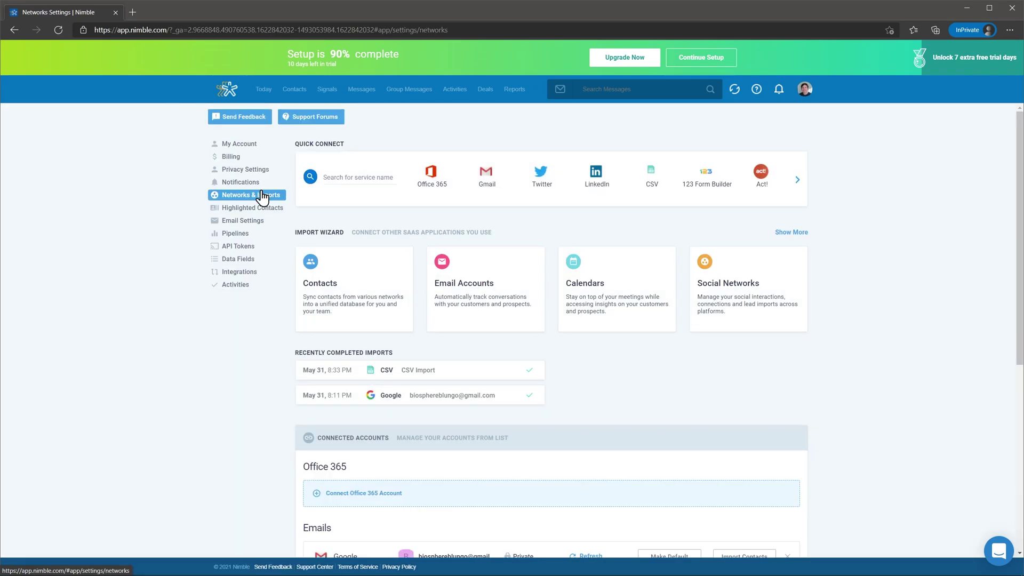
{"action": "left_click", "coordinate": [236, 234]}
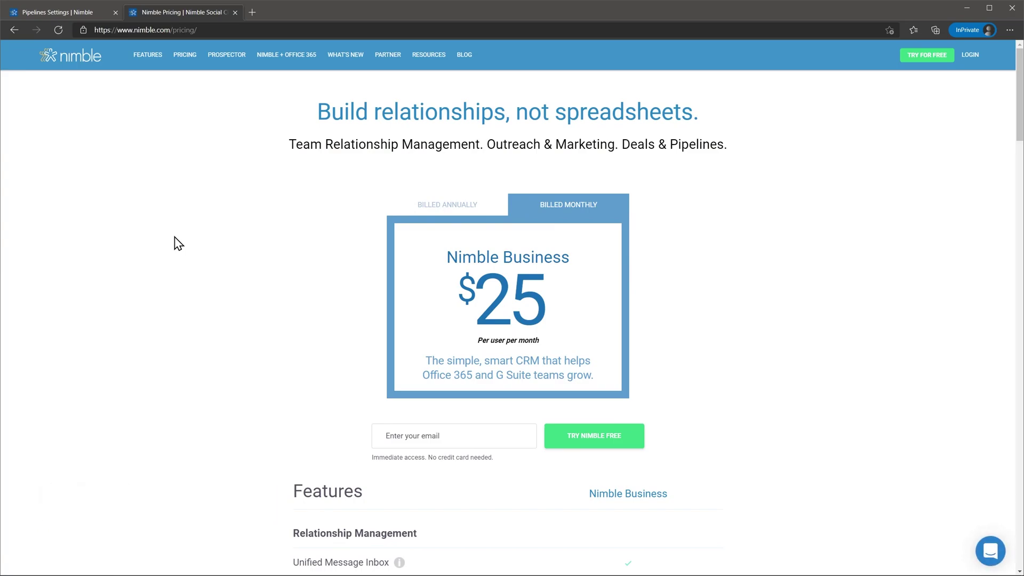
Scroll through the pricing page's feature list for the $25 Nimble Business plan.
{"action": "scroll", "coordinate": [178, 244], "scroll_direction": "down", "scroll_amount": 3}
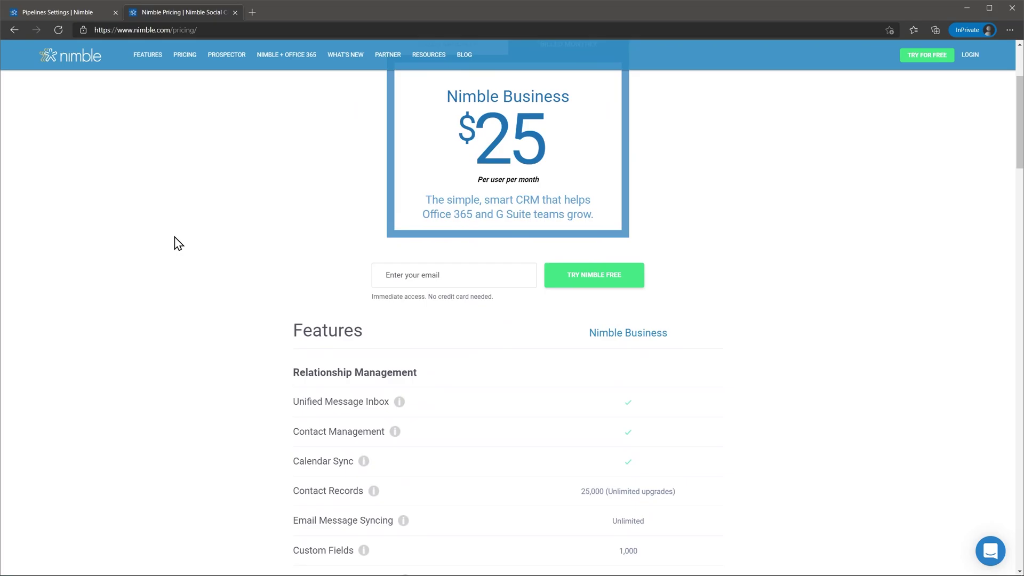
{"action": "scroll", "coordinate": [178, 243], "scroll_direction": "down", "scroll_amount": 3}
{"action": "scroll", "coordinate": [178, 243], "scroll_direction": "down", "scroll_amount": 3}
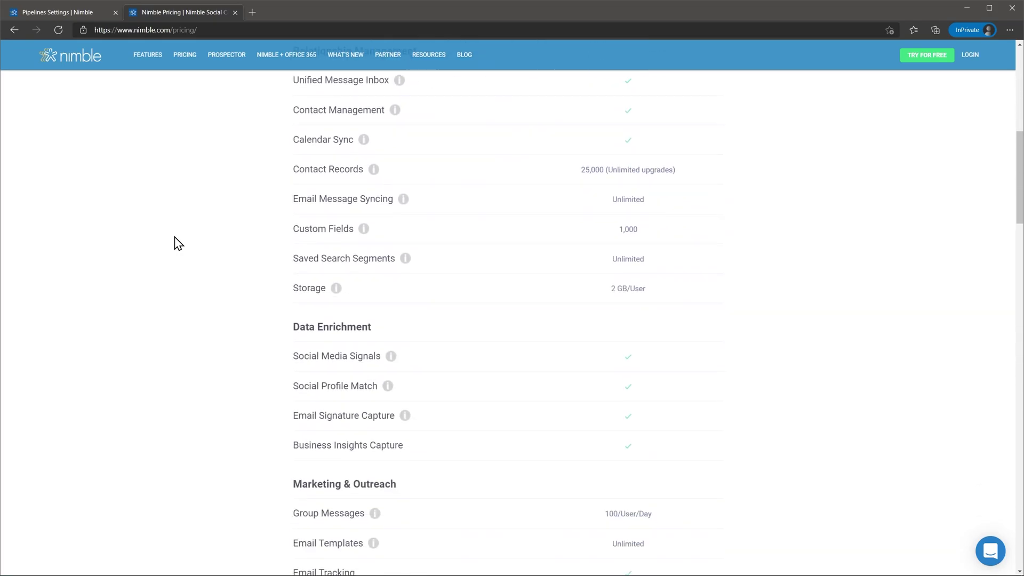
{"action": "scroll", "coordinate": [178, 244], "scroll_direction": "down", "scroll_amount": 6}
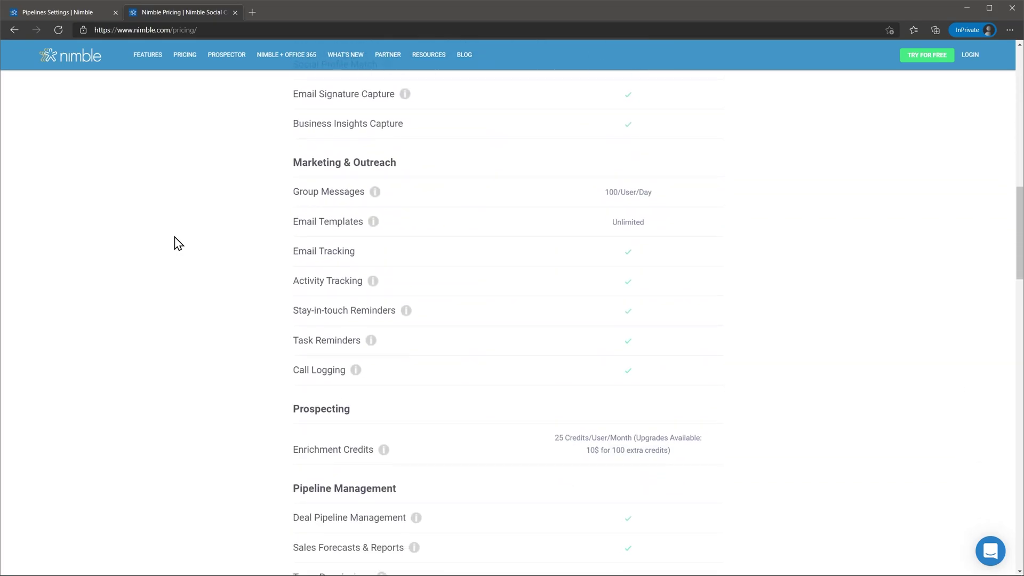
{"action": "scroll", "coordinate": [178, 244], "scroll_direction": "up", "scroll_amount": 15}
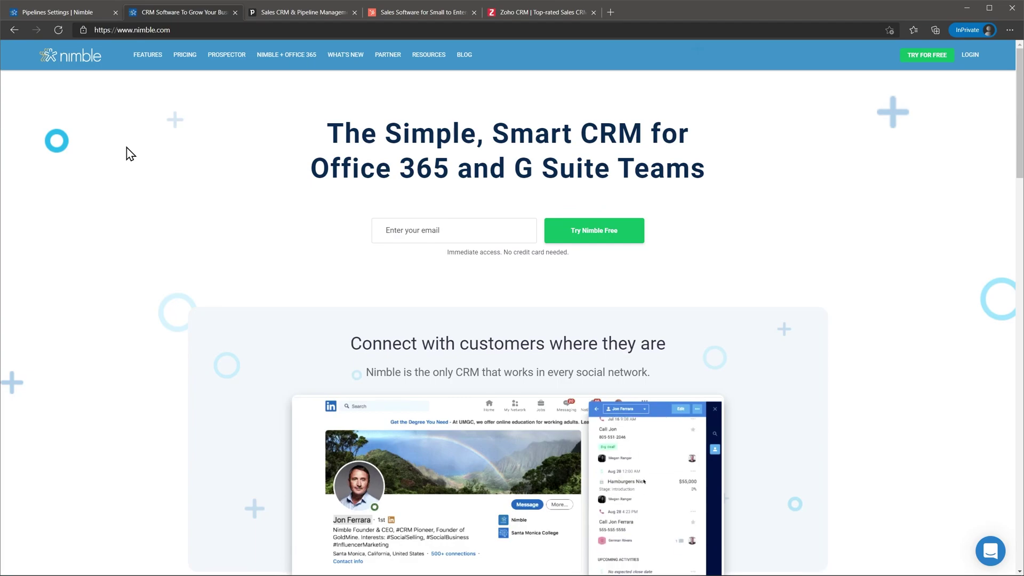
Browse the nimble.com home and Features pages, then bring up Pipedrive's 'Designed to keep you selling' page.
{"action": "scroll", "coordinate": [130, 154], "scroll_direction": "down", "scroll_amount": 9}
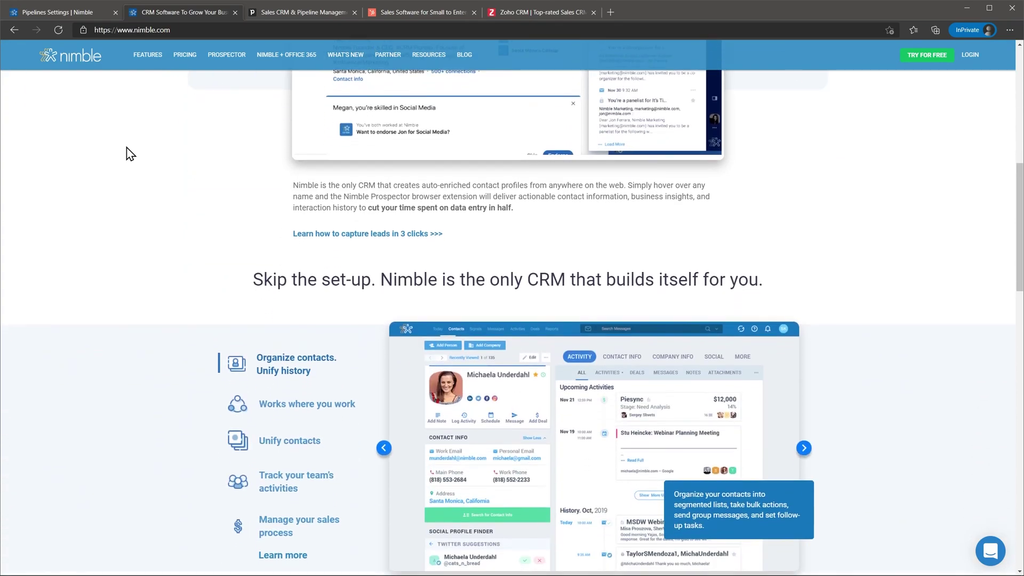
{"action": "scroll", "coordinate": [130, 154], "scroll_direction": "down", "scroll_amount": 3}
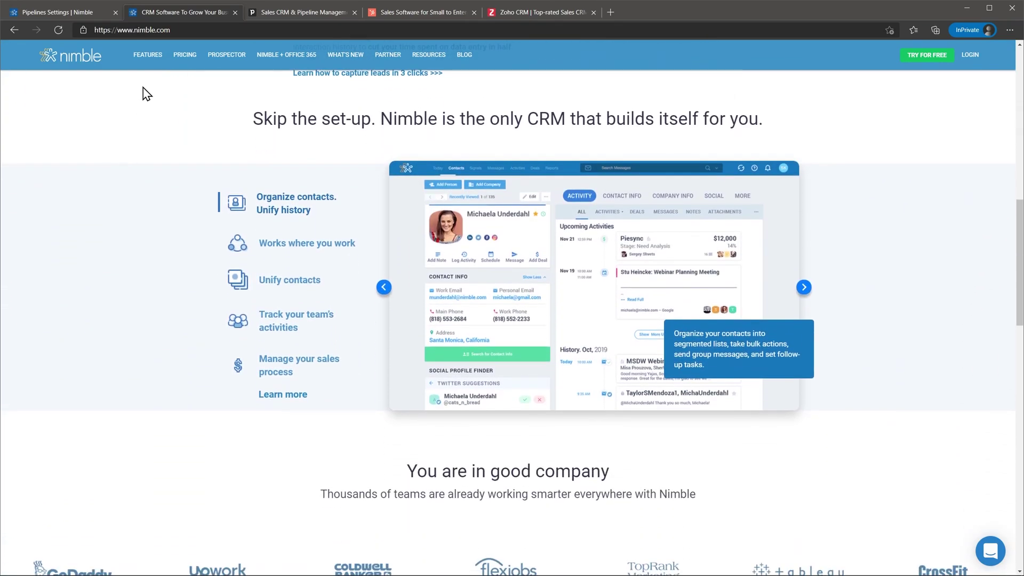
{"action": "left_click", "coordinate": [149, 60]}
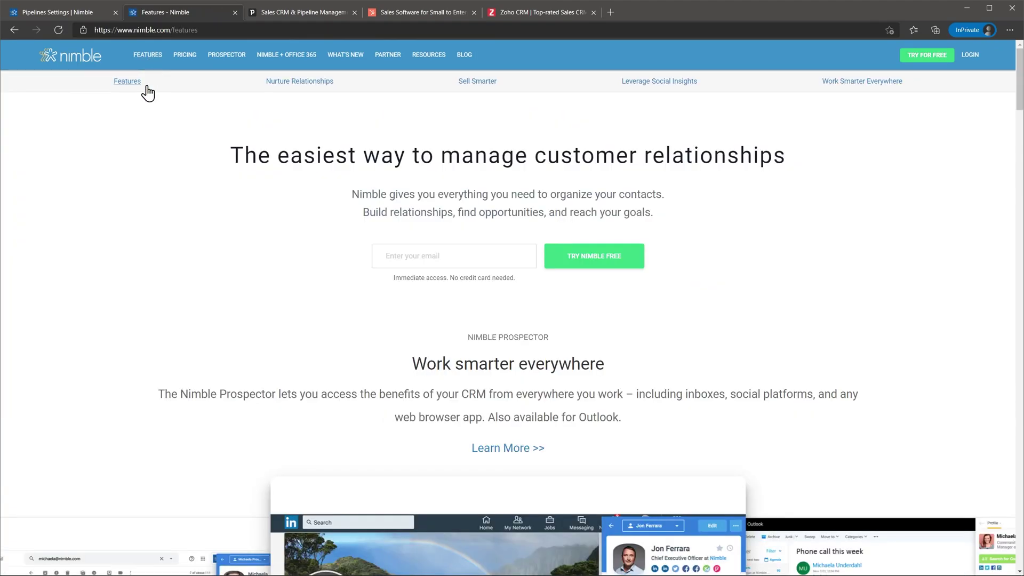
{"action": "scroll", "coordinate": [146, 143], "scroll_direction": "down", "scroll_amount": 4}
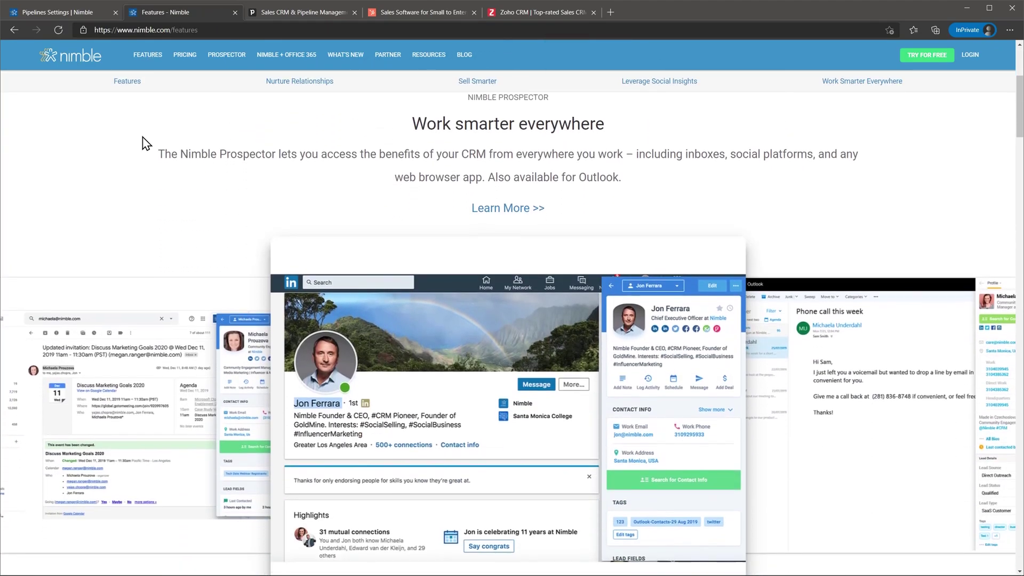
{"action": "scroll", "coordinate": [146, 143], "scroll_direction": "down", "scroll_amount": 3}
{"action": "scroll", "coordinate": [142, 137], "scroll_direction": "down", "scroll_amount": 4}
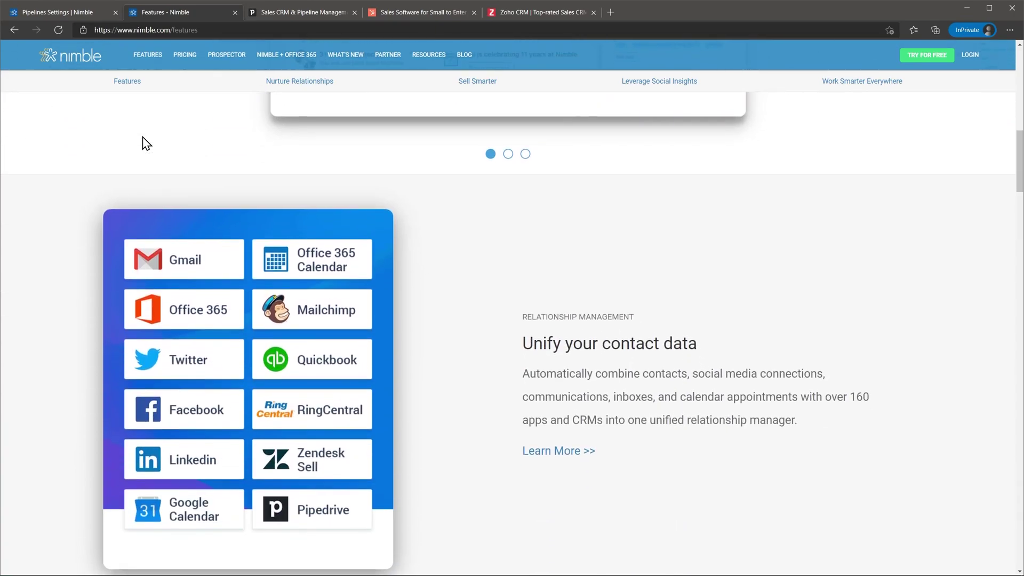
{"action": "scroll", "coordinate": [142, 137], "scroll_direction": "down", "scroll_amount": 5}
{"action": "scroll", "coordinate": [143, 137], "scroll_direction": "down", "scroll_amount": 3}
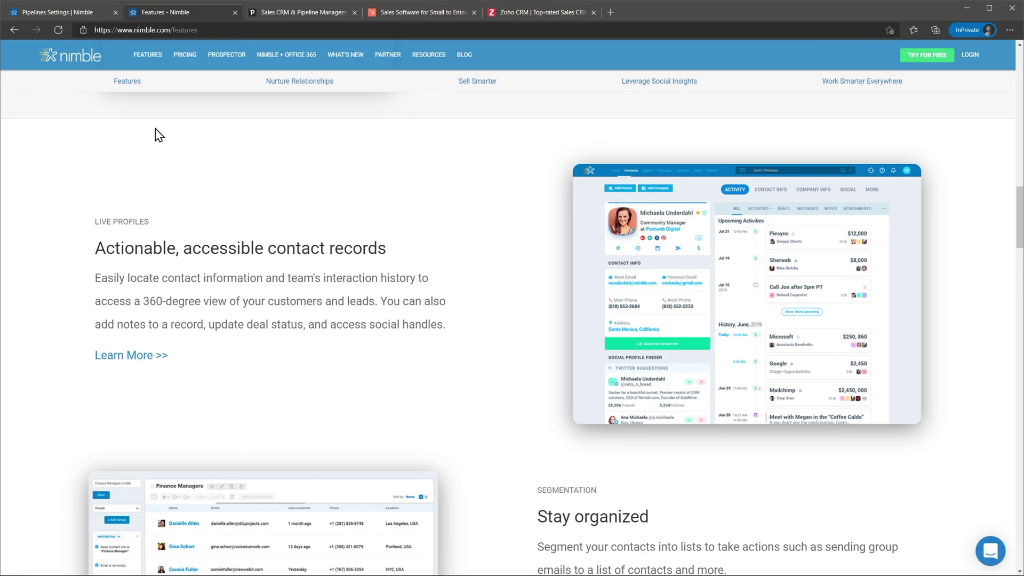
{"action": "left_click", "coordinate": [277, 16]}
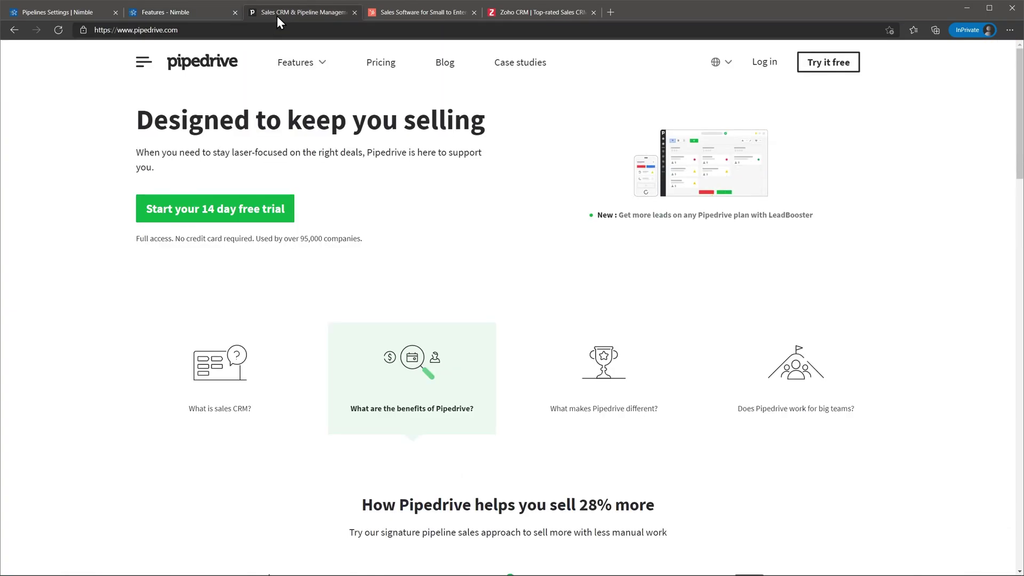
Look over HubSpot's Sales Software page, then bring up Zoho CRM's page.
{"action": "left_click", "coordinate": [395, 16]}
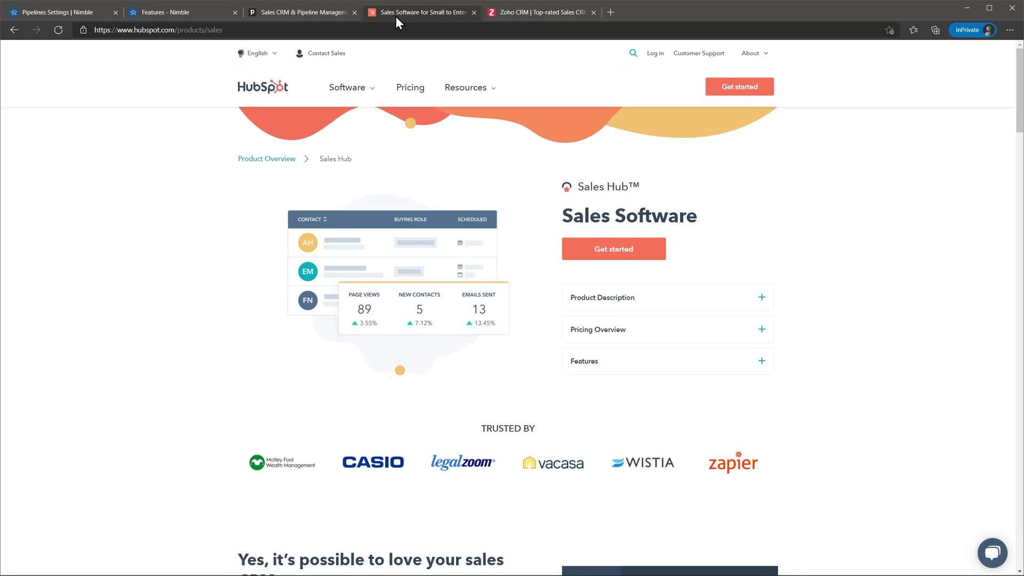
{"action": "left_click", "coordinate": [517, 14]}
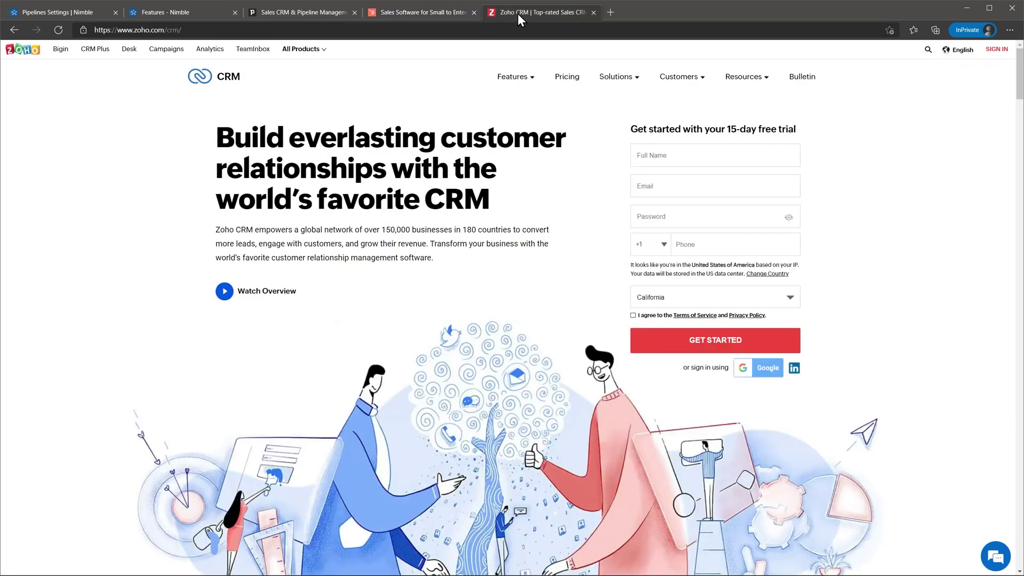